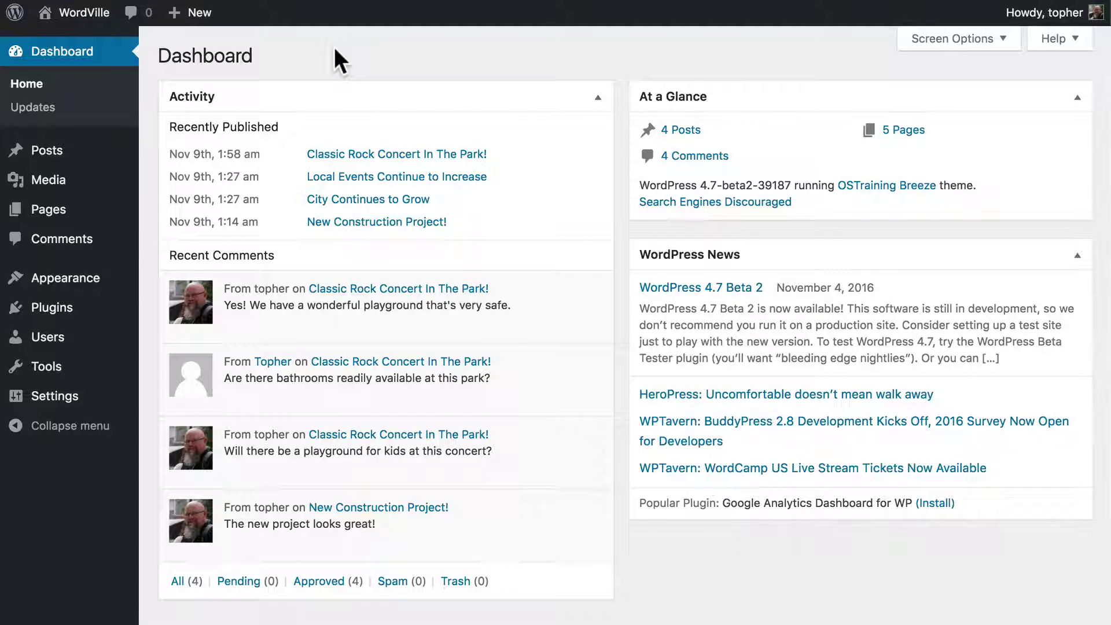
Open the Media Library and try its type and date filters and its list and grid views
{"action": "mouse_move", "coordinate": [59, 183]}
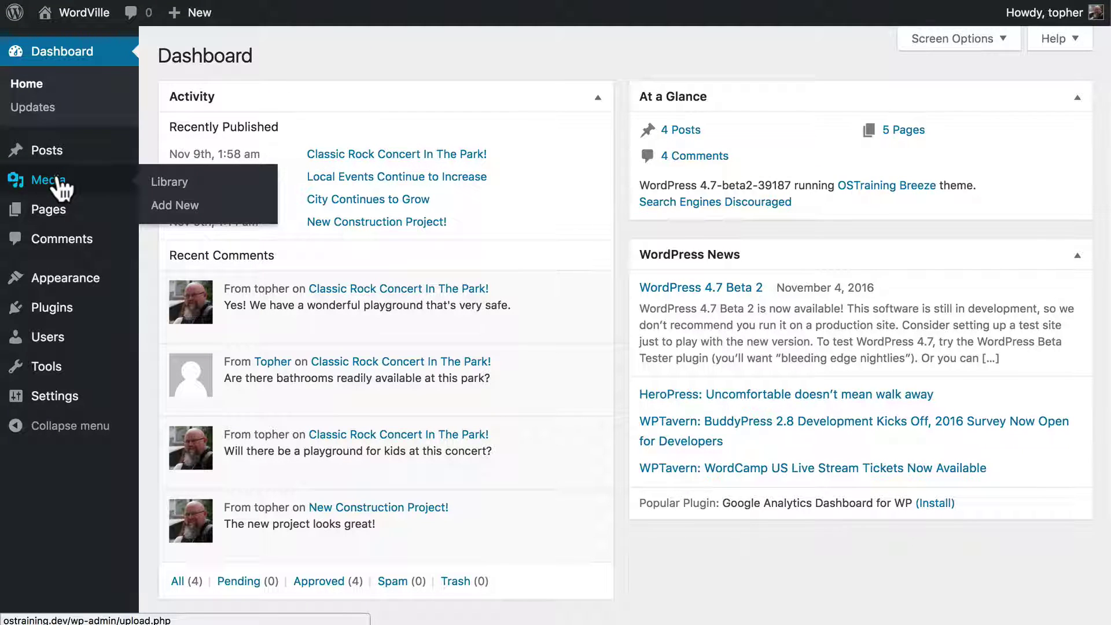
{"action": "left_click", "coordinate": [195, 200]}
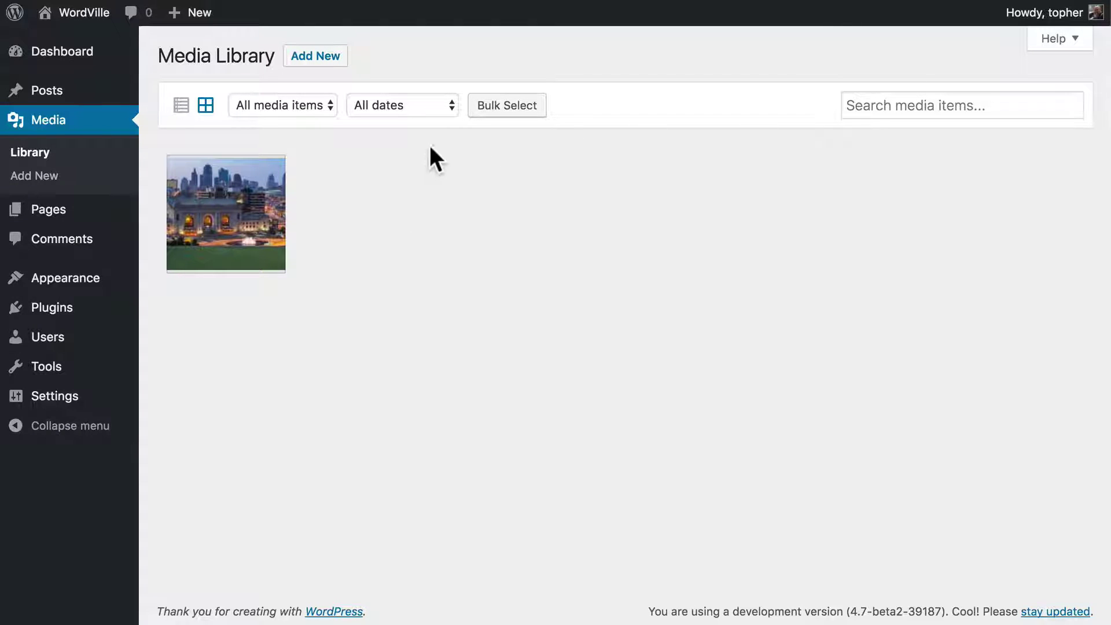
{"action": "left_click", "coordinate": [312, 106]}
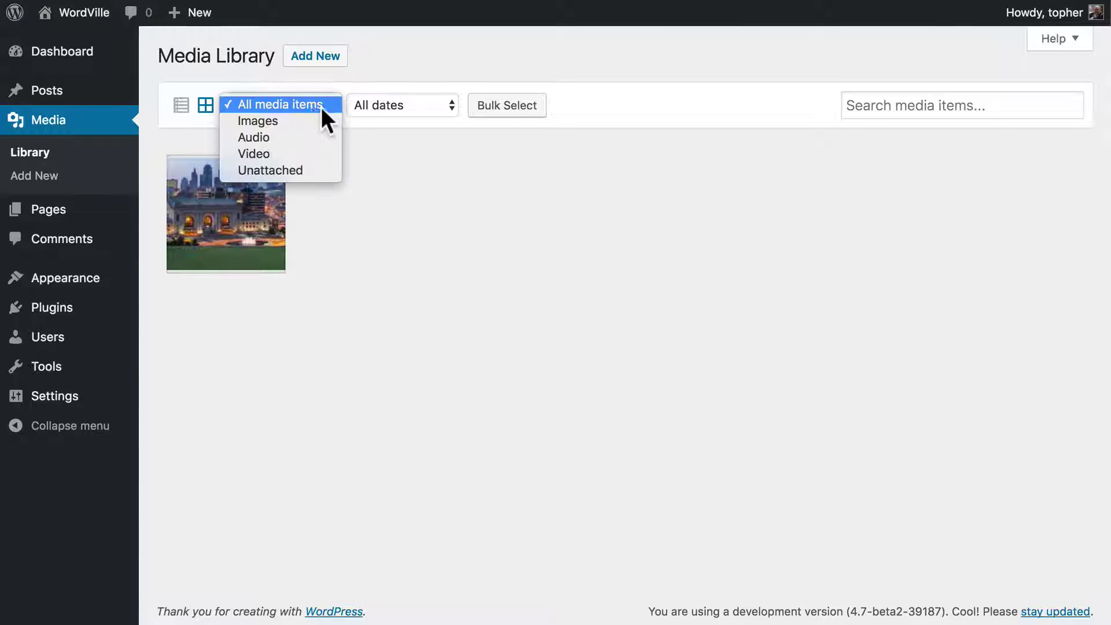
{"action": "left_click", "coordinate": [365, 104]}
{"action": "left_click", "coordinate": [374, 104]}
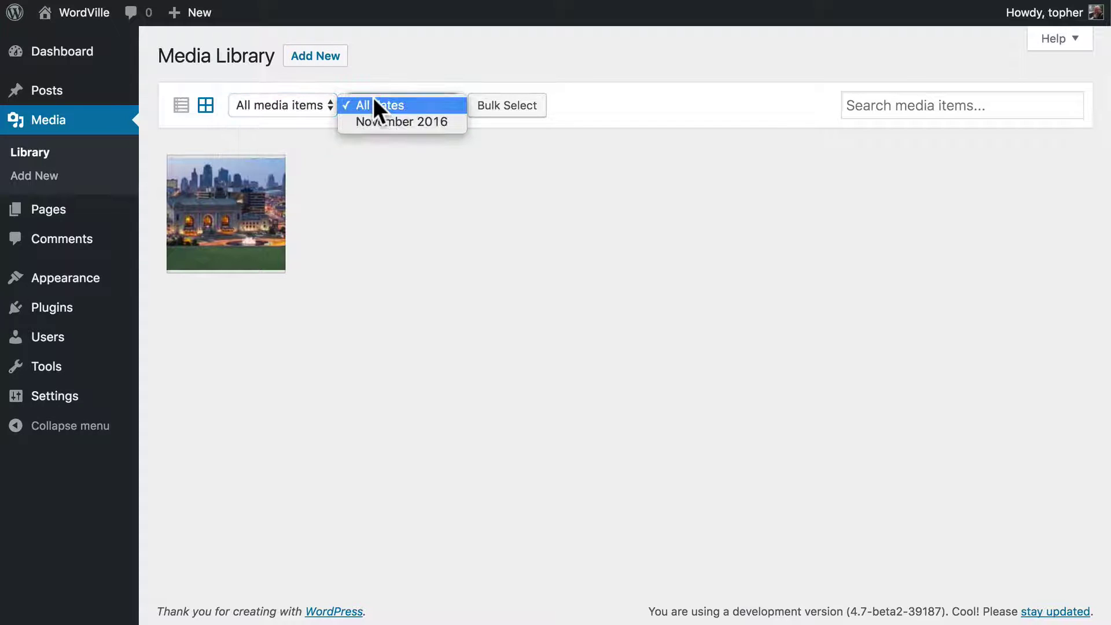
{"action": "left_click", "coordinate": [373, 104]}
{"action": "left_click", "coordinate": [181, 106]}
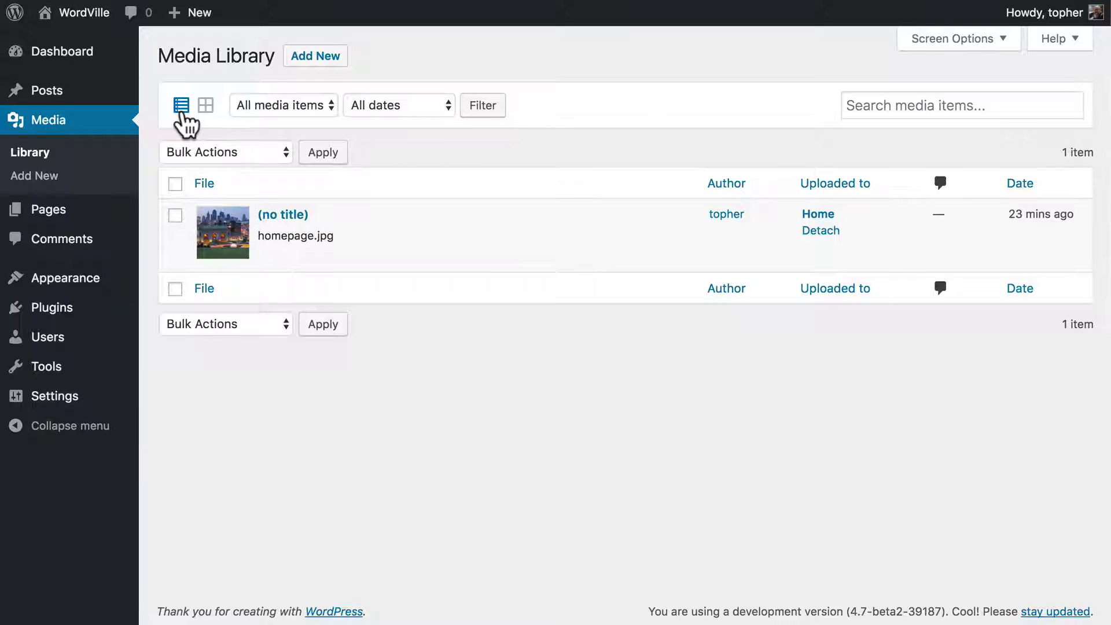
{"action": "left_click", "coordinate": [205, 105]}
{"action": "left_click", "coordinate": [315, 56]}
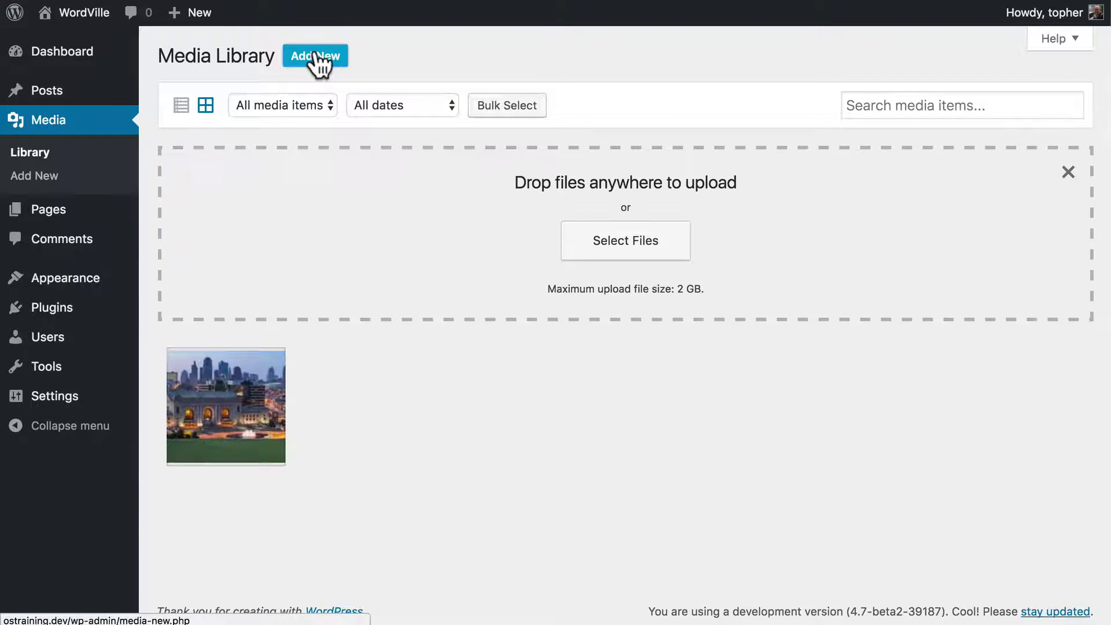
{"action": "left_click", "coordinate": [606, 255]}
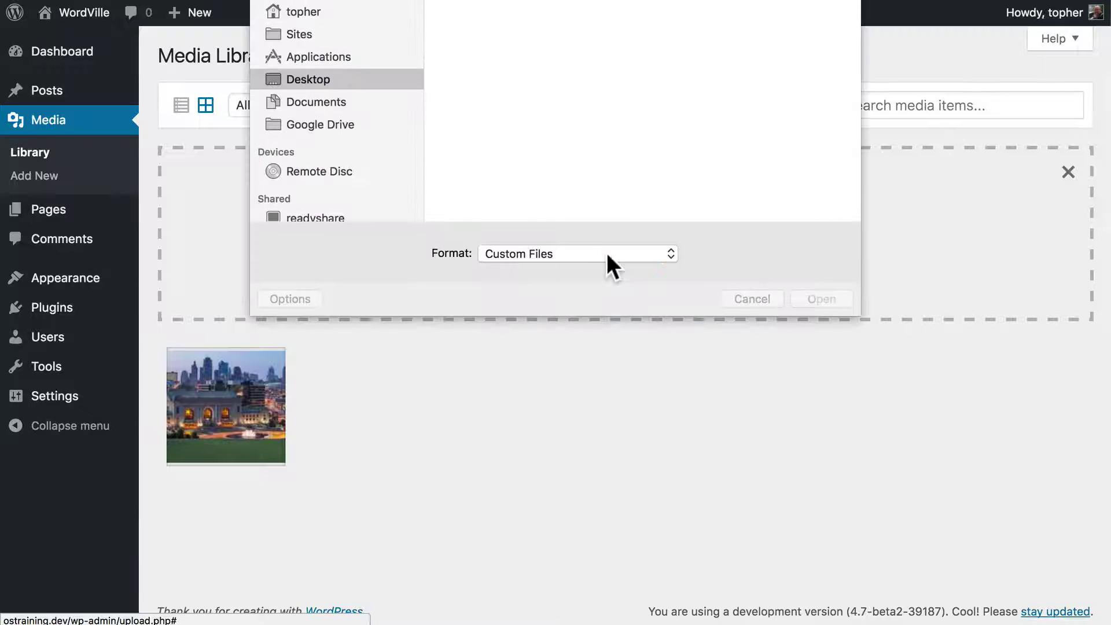
{"action": "double_click", "coordinate": [765, 11]}
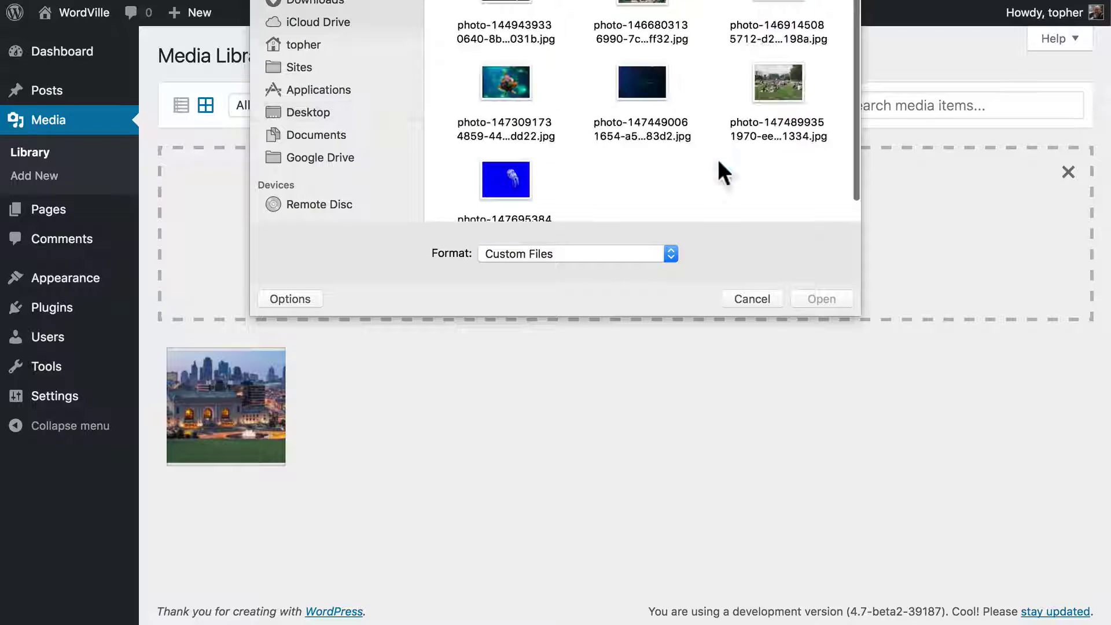
{"action": "scroll", "coordinate": [717, 159], "scroll_direction": "down", "scroll_amount": 1}
{"action": "scroll", "coordinate": [718, 159], "scroll_direction": "down", "scroll_amount": 2}
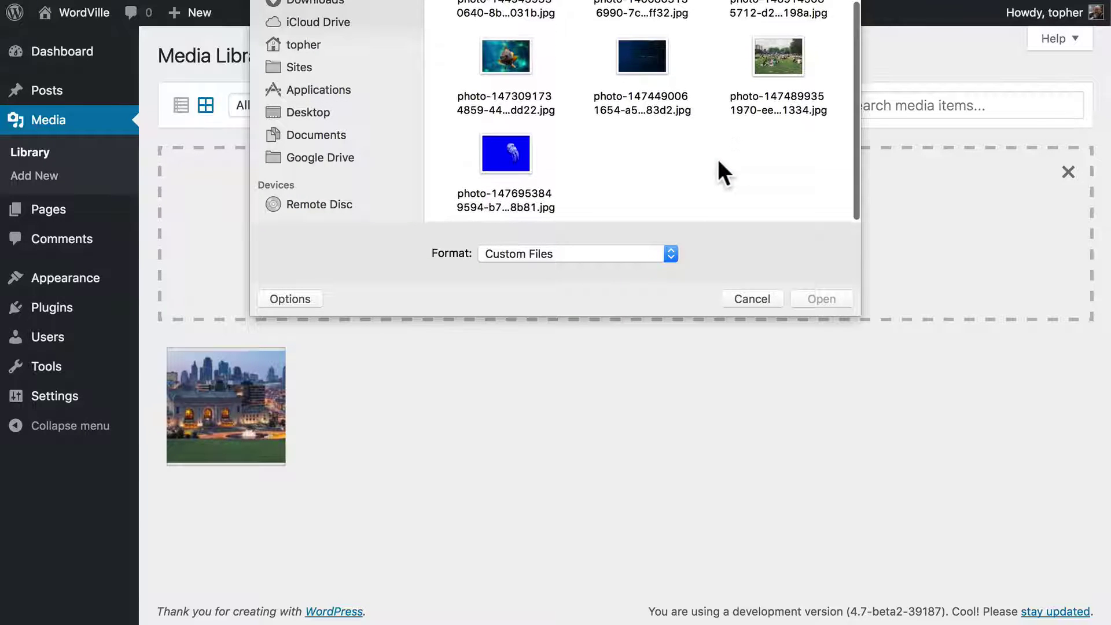
{"action": "scroll", "coordinate": [718, 160], "scroll_direction": "up", "scroll_amount": 2}
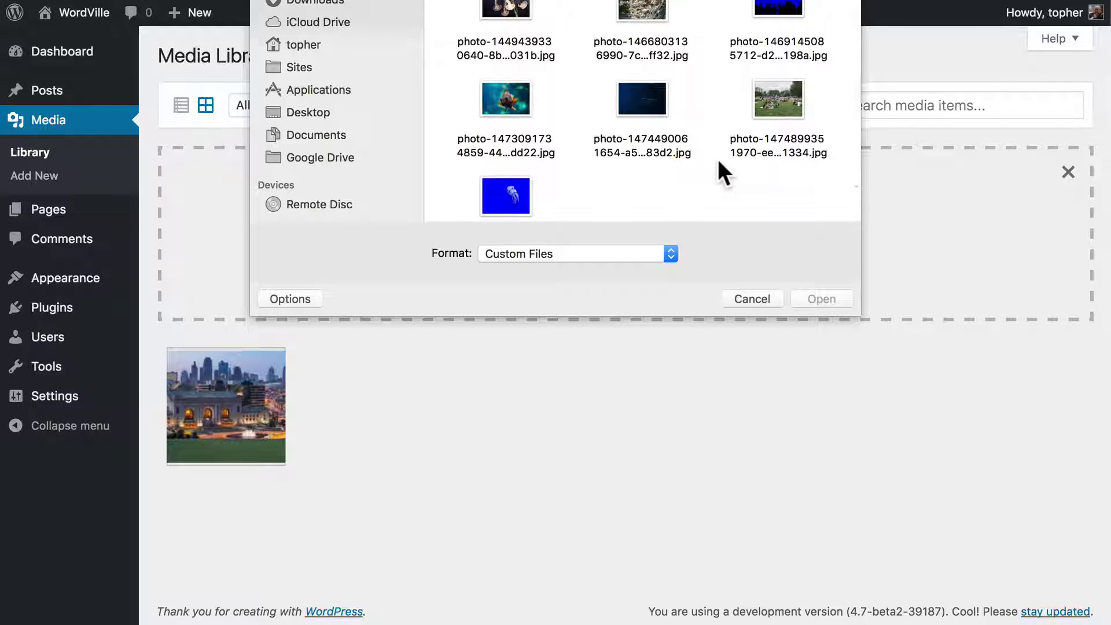
{"action": "left_click", "coordinate": [635, 5]}
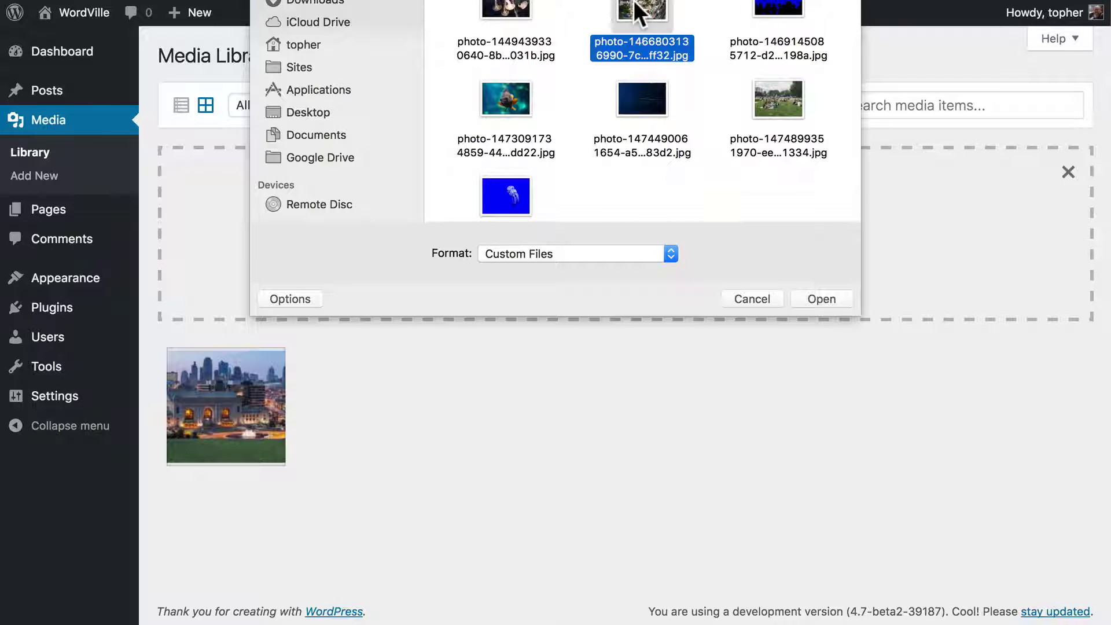
{"action": "left_click", "coordinate": [816, 299]}
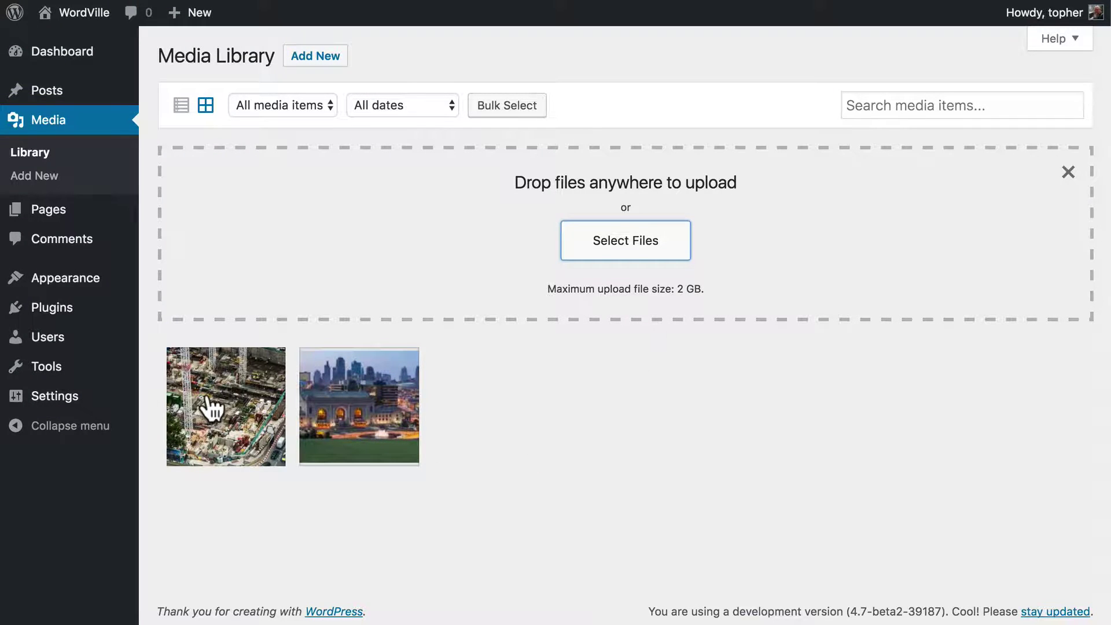
In the new photo's Attachment Details, empty the Title and enter alt text 'City block construction area seen from above.'
{"action": "left_click", "coordinate": [207, 392]}
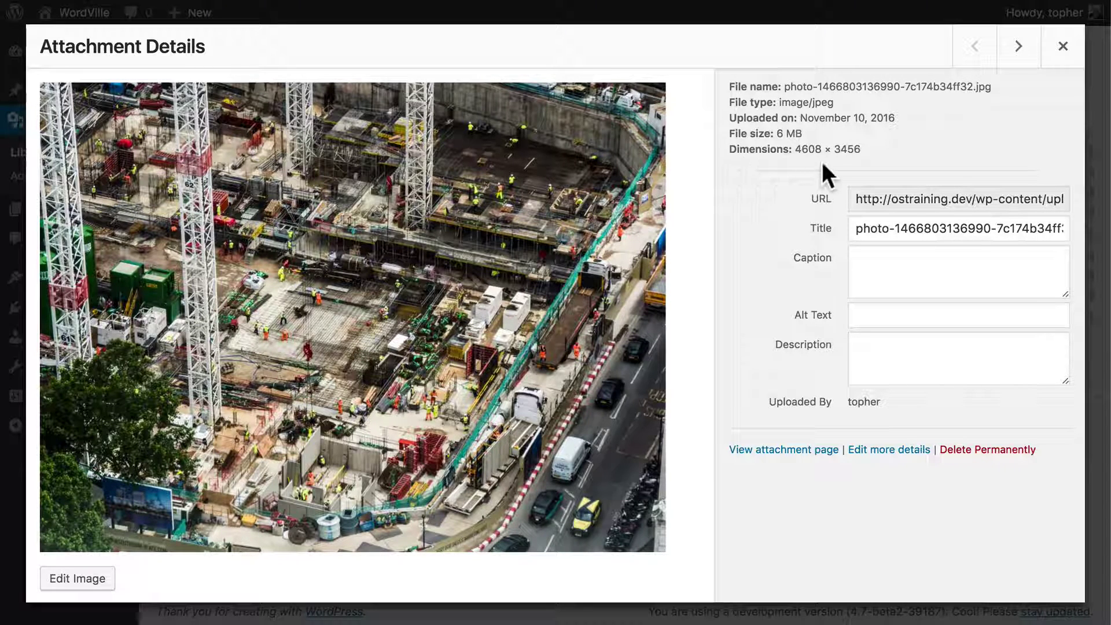
{"action": "left_click", "coordinate": [889, 200]}
{"action": "left_click", "coordinate": [889, 200]}
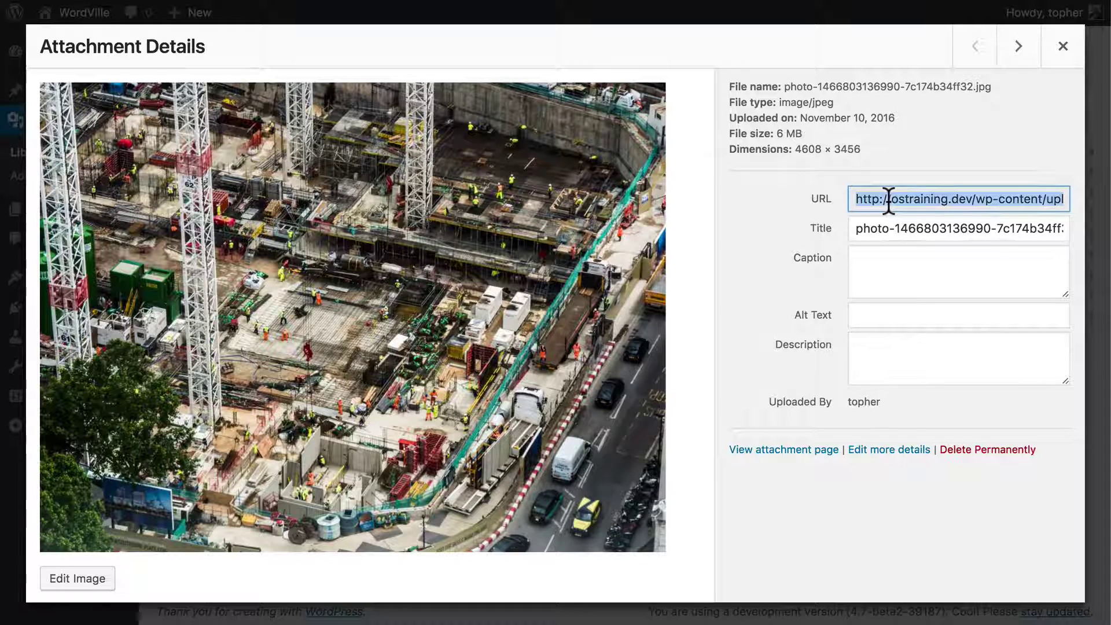
{"action": "triple_click", "coordinate": [913, 229]}
{"action": "key", "text": "BackSpace"}
{"action": "left_click", "coordinate": [896, 320]}
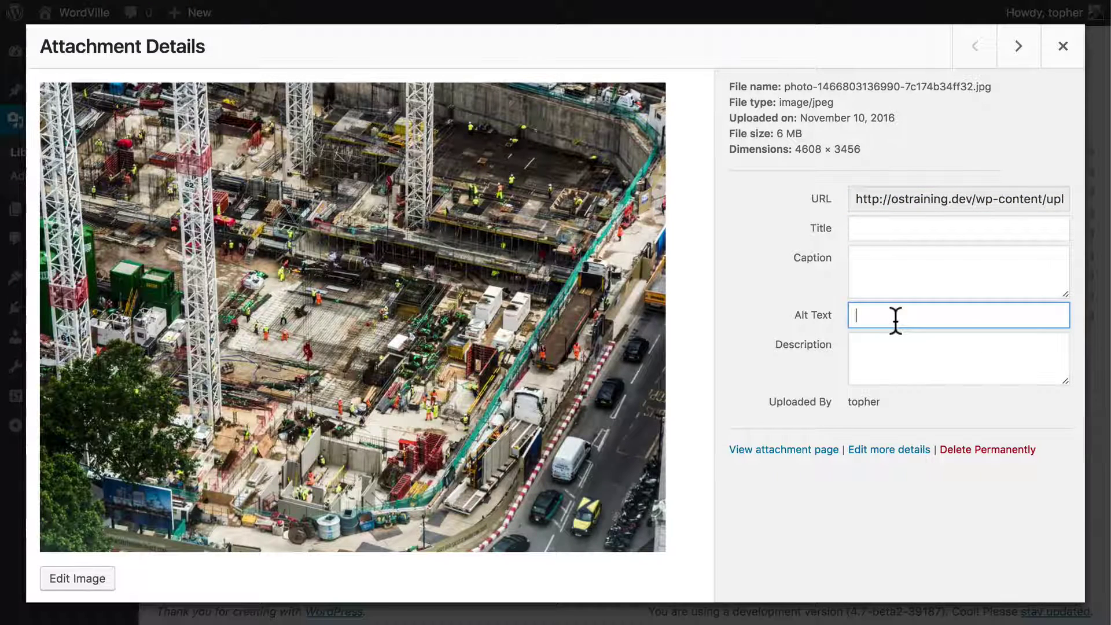
{"action": "type", "text": "City block construction area seen"}
{"action": "type", "text": " from above."}
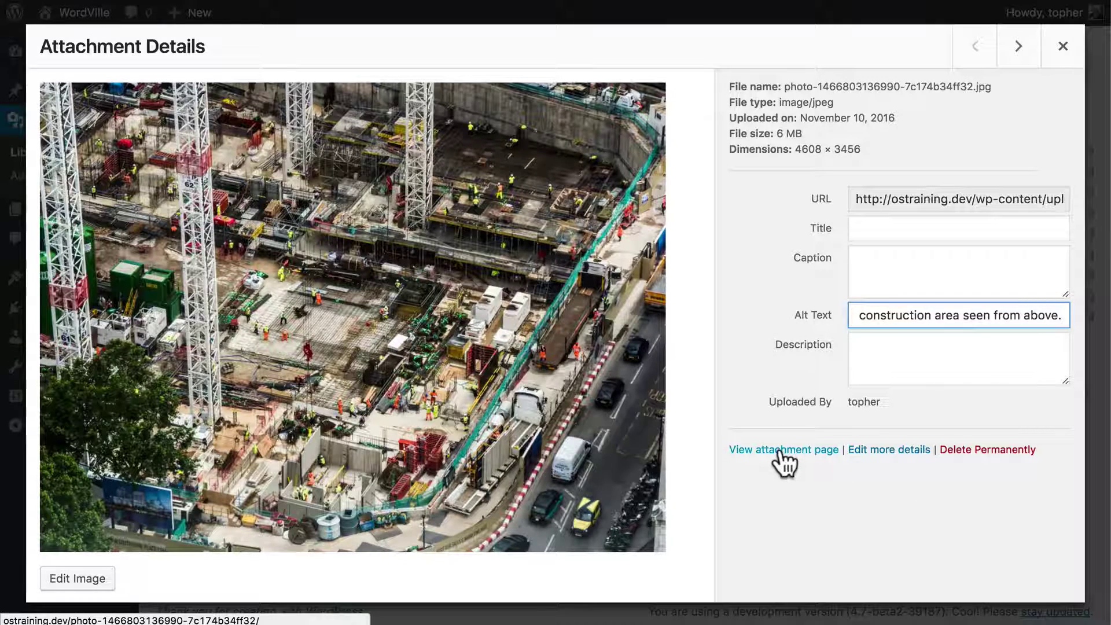
On the photo's Edit Media page, check the Alternative Text, click Update, and return to the dashboard
{"action": "left_click", "coordinate": [865, 460]}
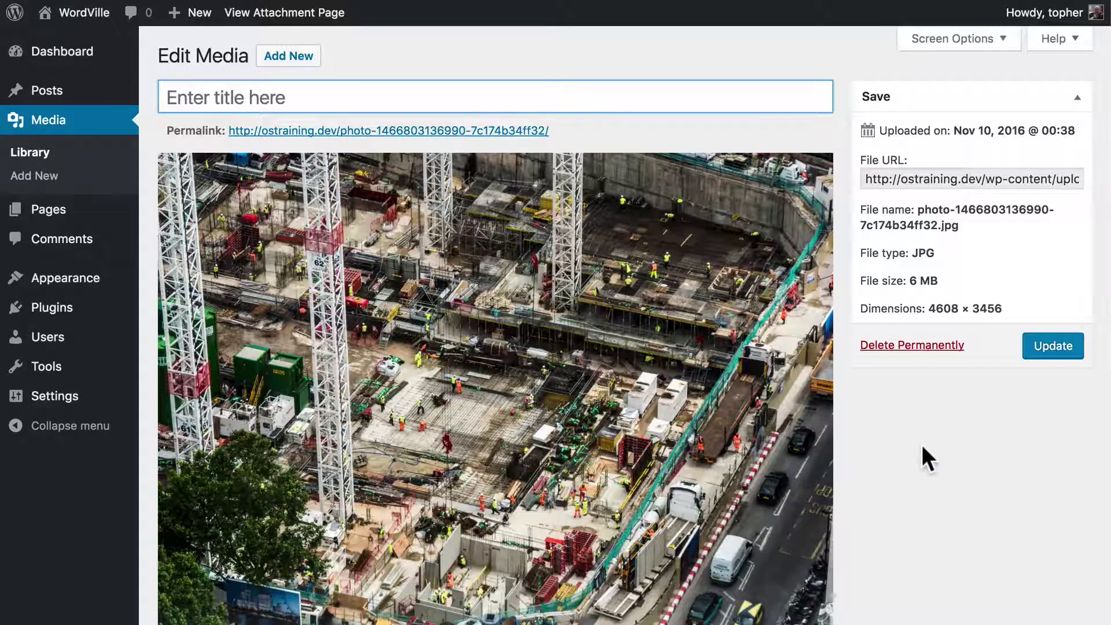
{"action": "scroll", "coordinate": [921, 442], "scroll_direction": "down", "scroll_amount": 7}
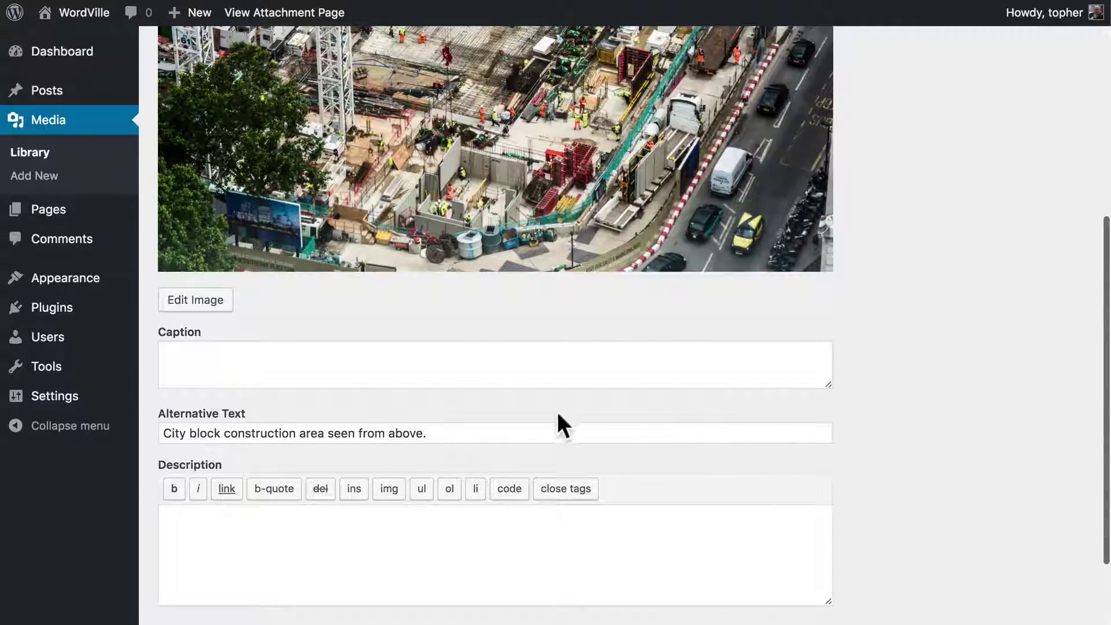
{"action": "scroll", "coordinate": [919, 393], "scroll_direction": "down", "scroll_amount": 2}
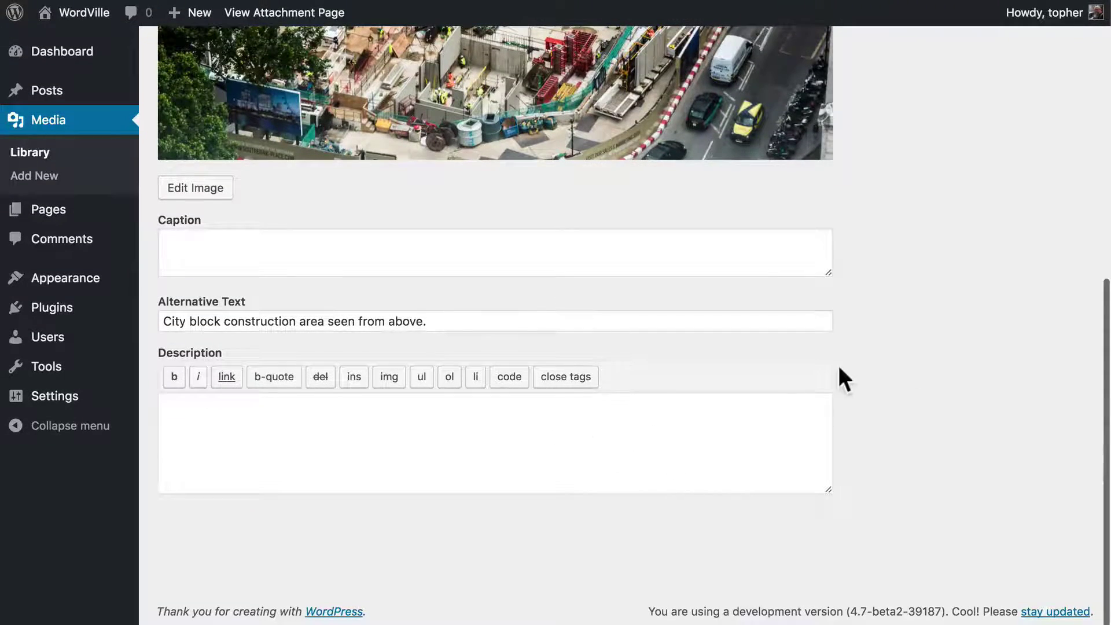
{"action": "scroll", "coordinate": [873, 355], "scroll_direction": "up", "scroll_amount": 8}
{"action": "left_click", "coordinate": [1049, 329]}
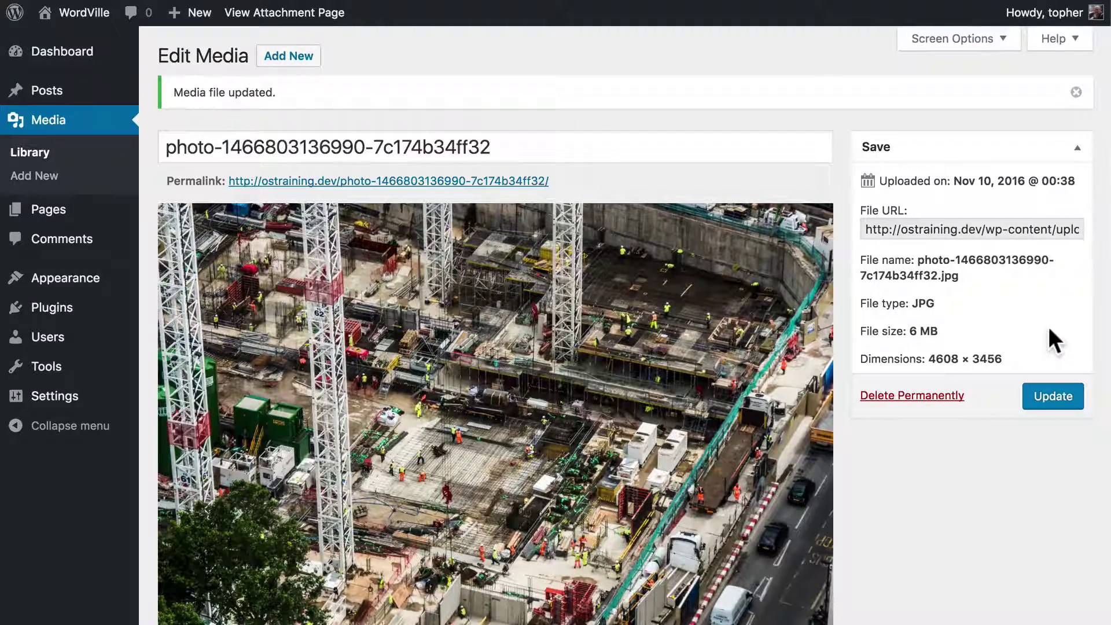
{"action": "left_click", "coordinate": [64, 53]}
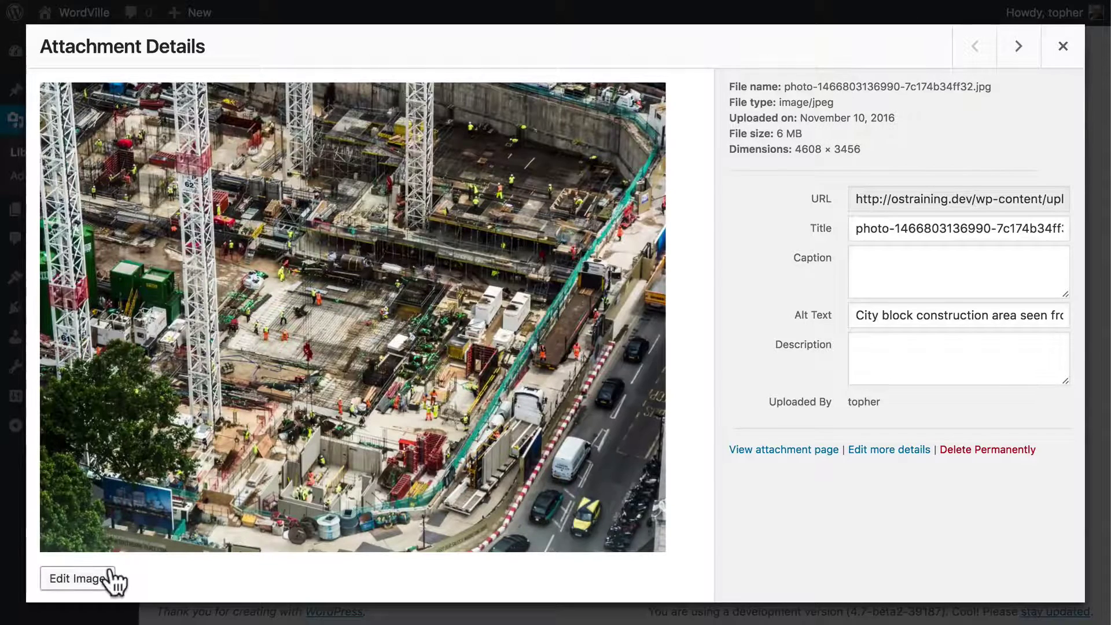
Look over the photo's Scale Image and Image Crop options in Edit Image, then close the modal
{"action": "left_click", "coordinate": [76, 581]}
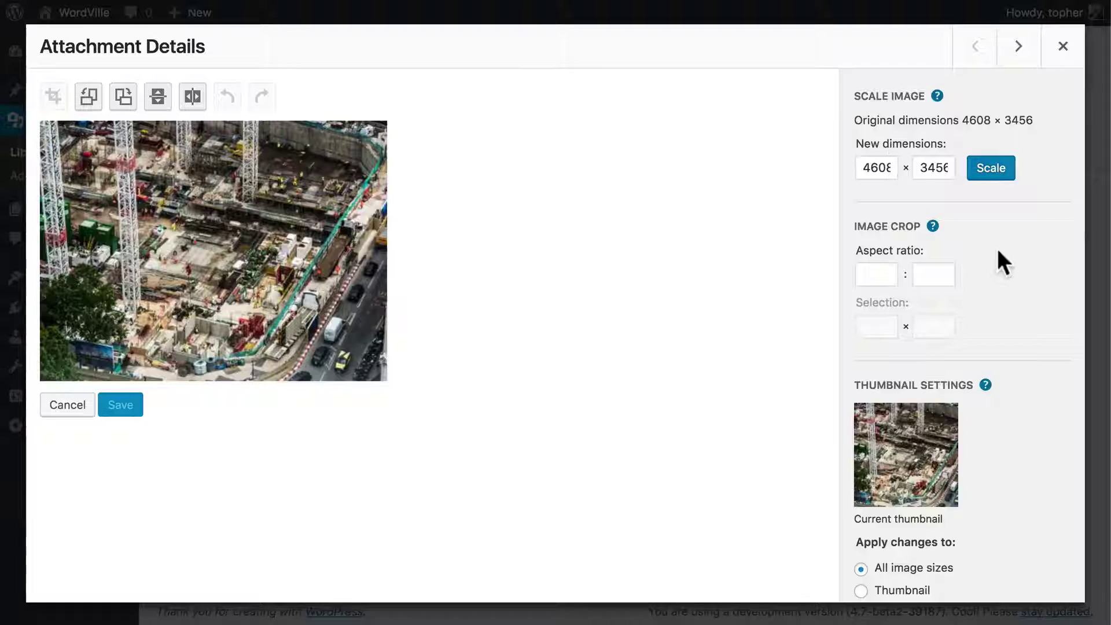
{"action": "scroll", "coordinate": [998, 250], "scroll_direction": "down", "scroll_amount": 1}
{"action": "left_click", "coordinate": [874, 236]}
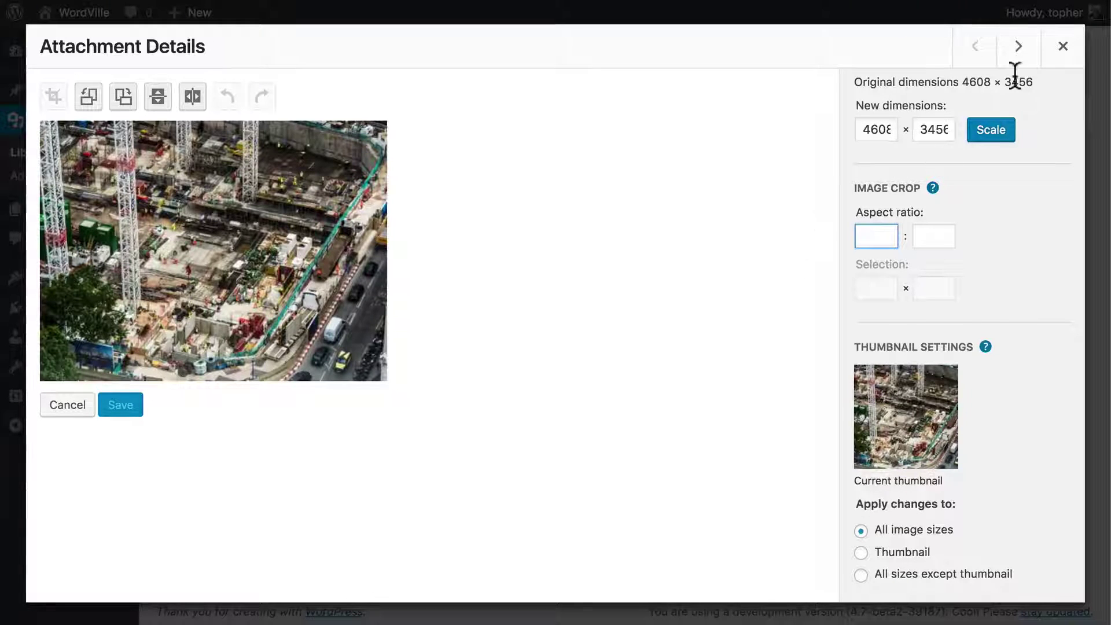
{"action": "left_click", "coordinate": [1064, 46]}
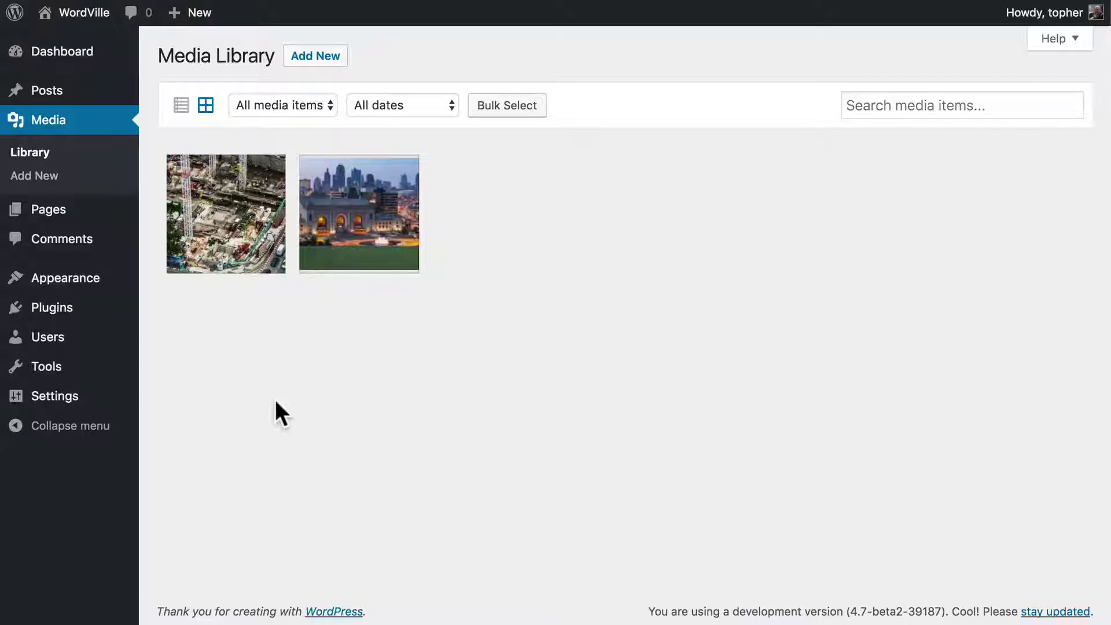
Open Media > Library from the admin sidebar
{"action": "mouse_move", "coordinate": [71, 400]}
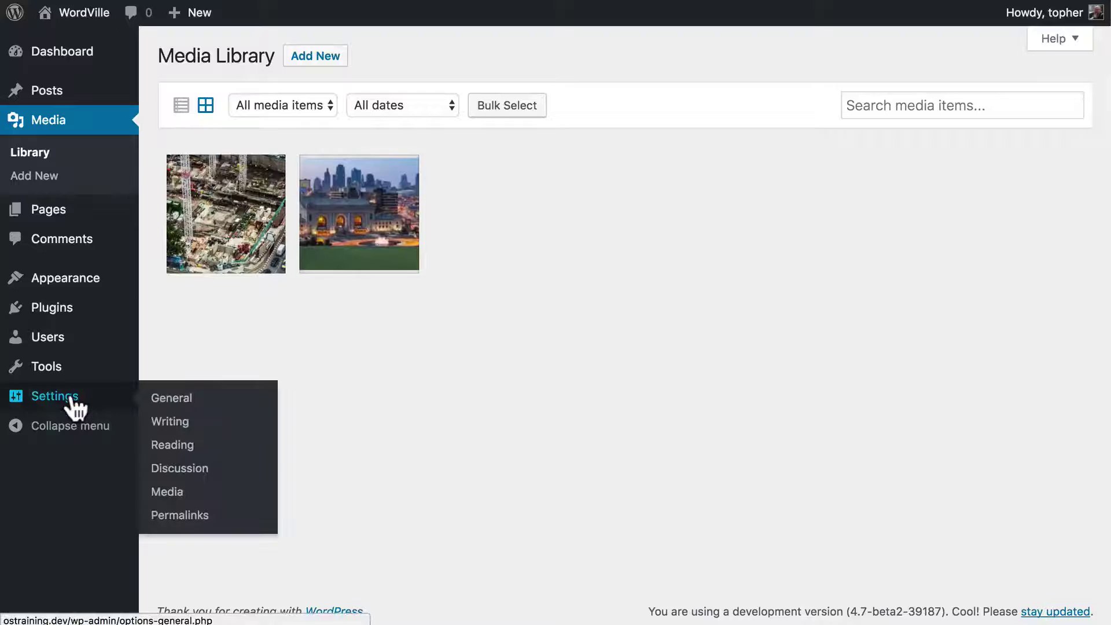
{"action": "left_click", "coordinate": [175, 490]}
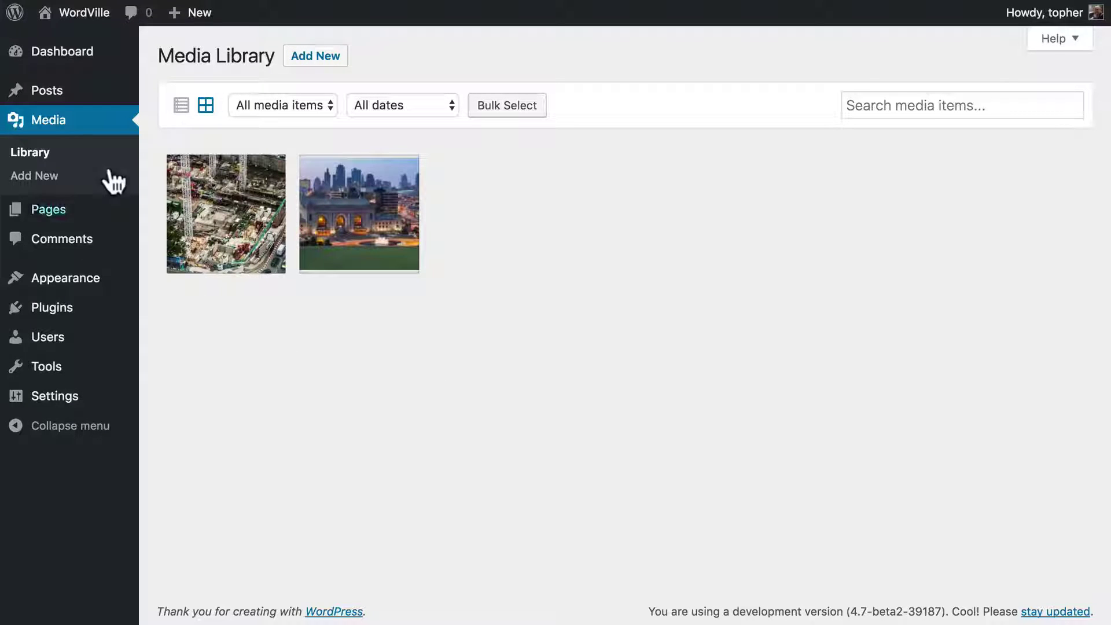
Edit 'Classic Rock Concert In The Park!' from All Posts and place the cursor in its content
{"action": "mouse_move", "coordinate": [71, 97]}
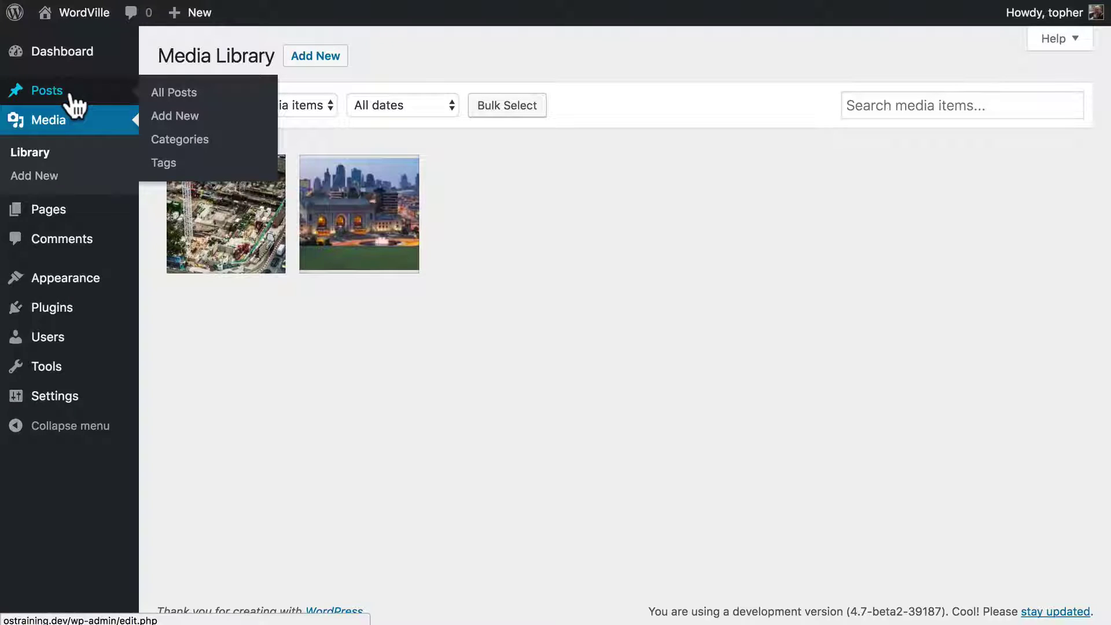
{"action": "left_click", "coordinate": [181, 105]}
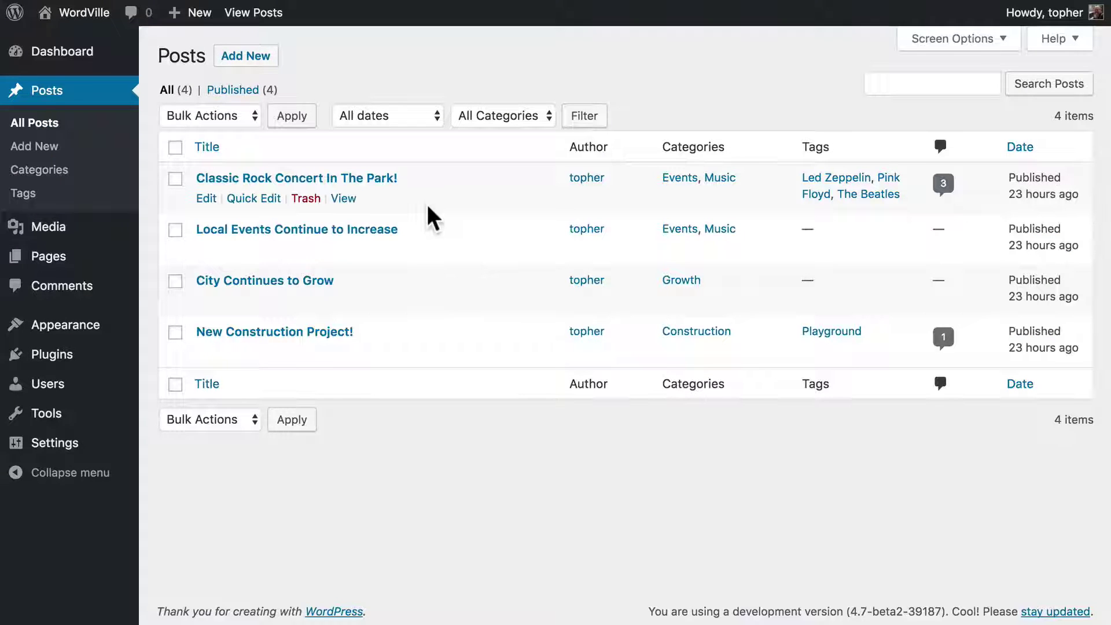
{"action": "left_click", "coordinate": [206, 199]}
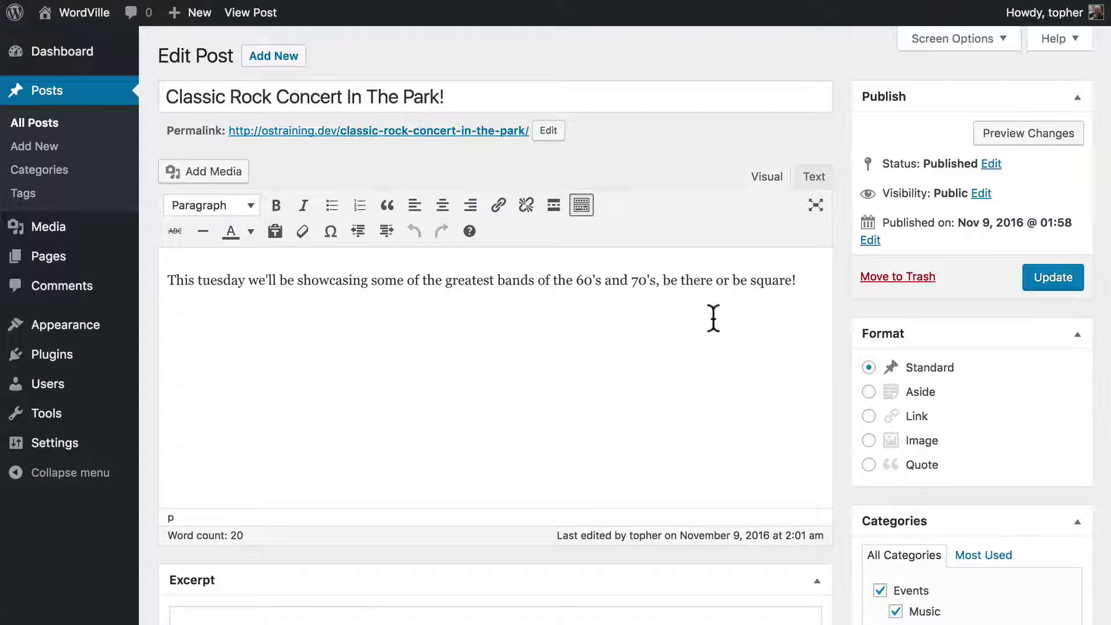
{"action": "left_click", "coordinate": [166, 279]}
Upload the park photo through Add Media, clear its title, and give it alt text 'People in a park'
{"action": "left_click", "coordinate": [230, 180]}
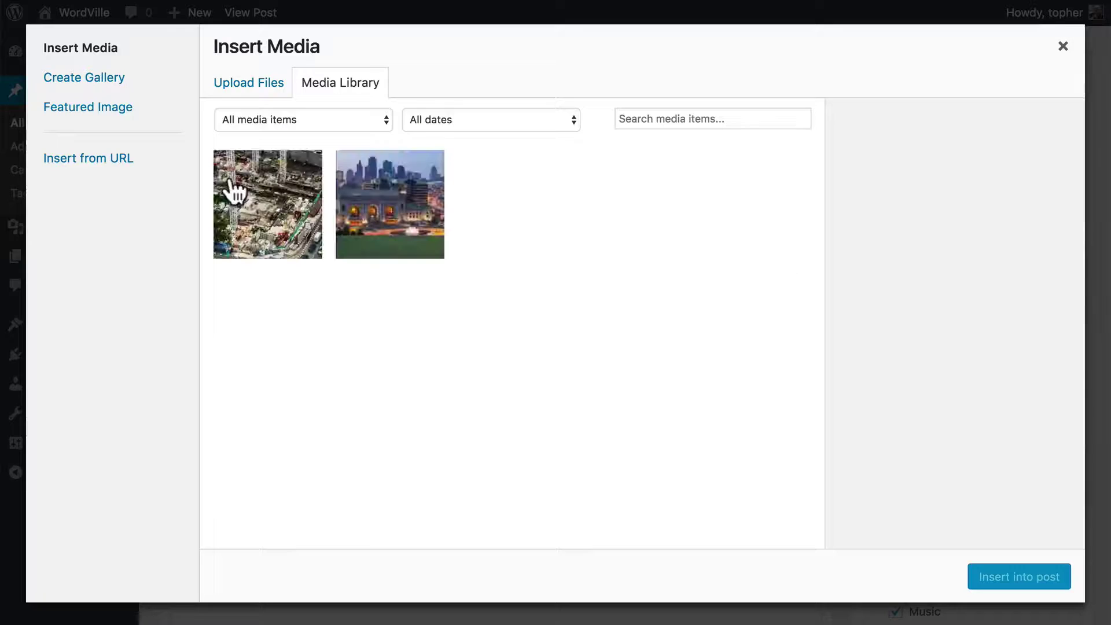
{"action": "left_click", "coordinate": [239, 88]}
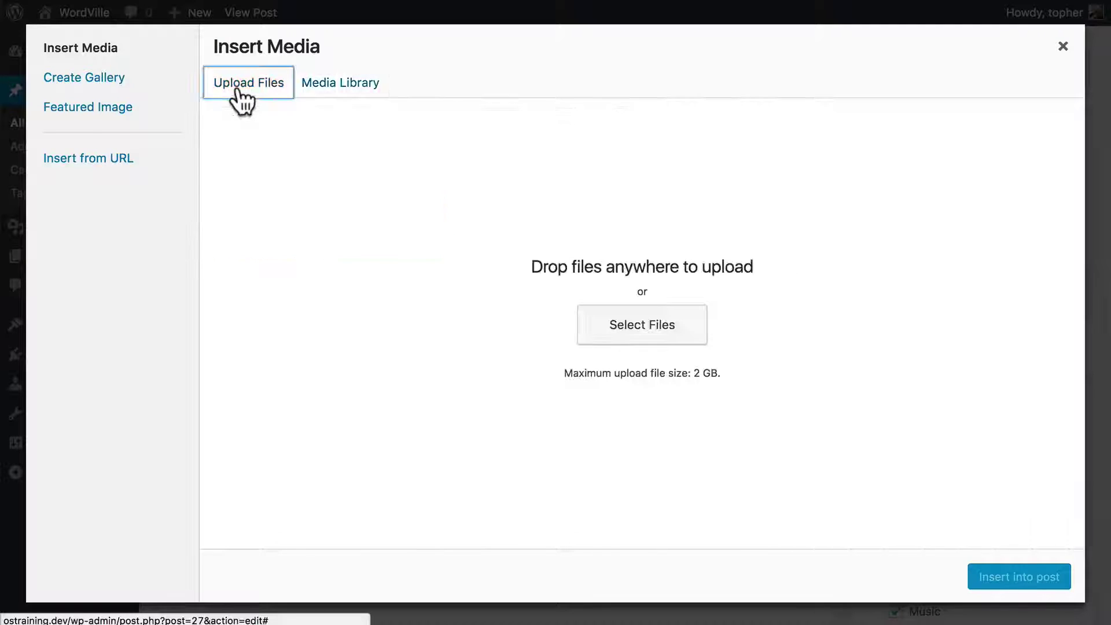
{"action": "left_click", "coordinate": [648, 336]}
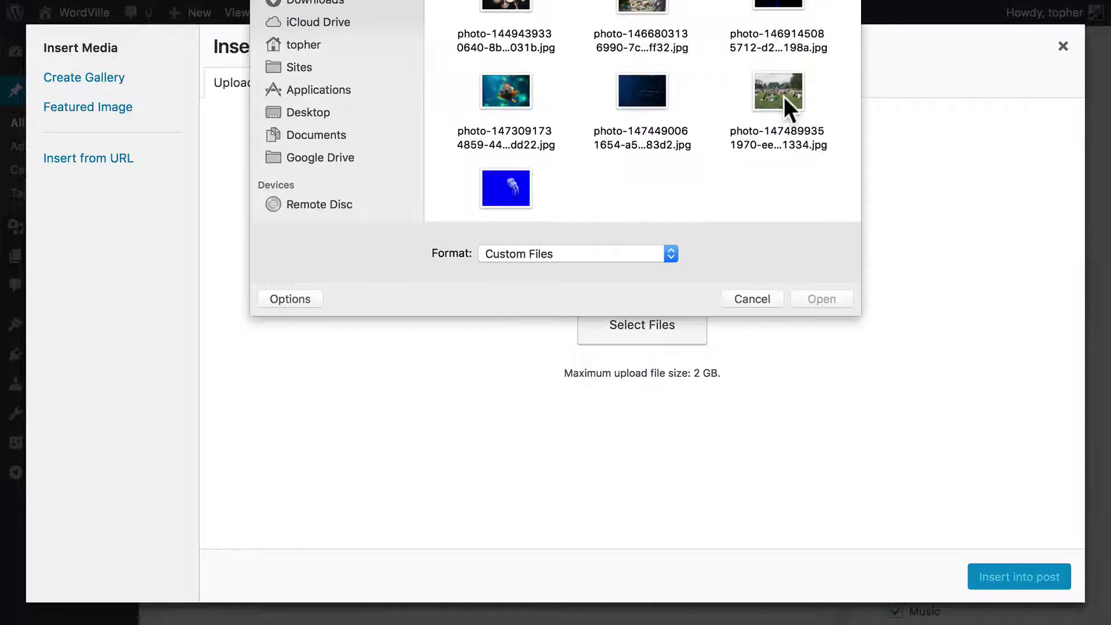
{"action": "double_click", "coordinate": [785, 98]}
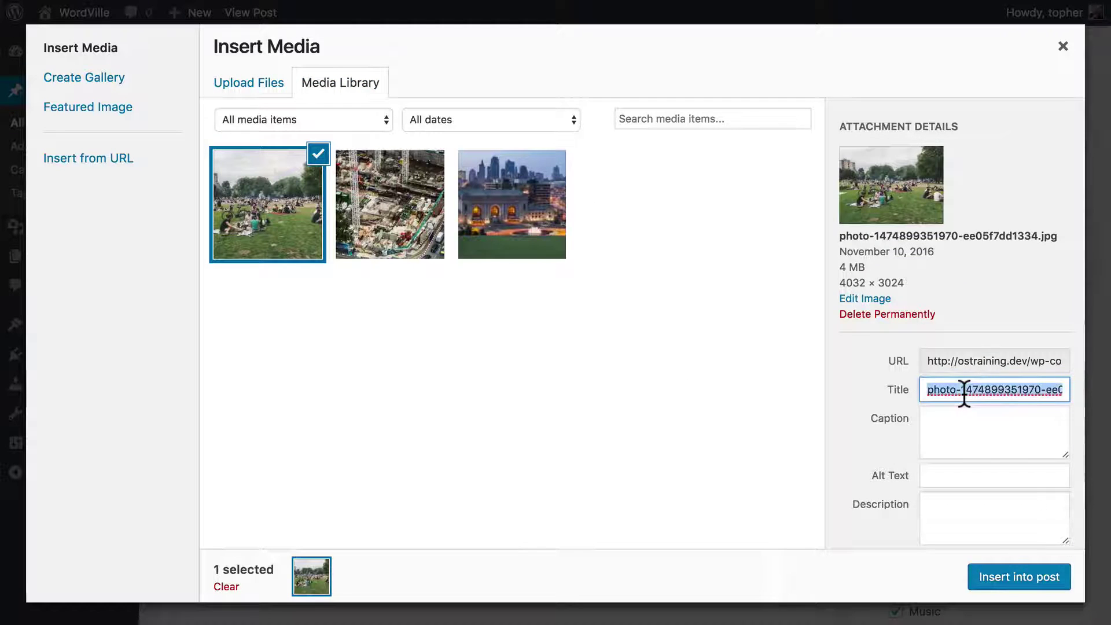
{"action": "key", "text": "BackSpace"}
{"action": "left_click", "coordinate": [964, 476]}
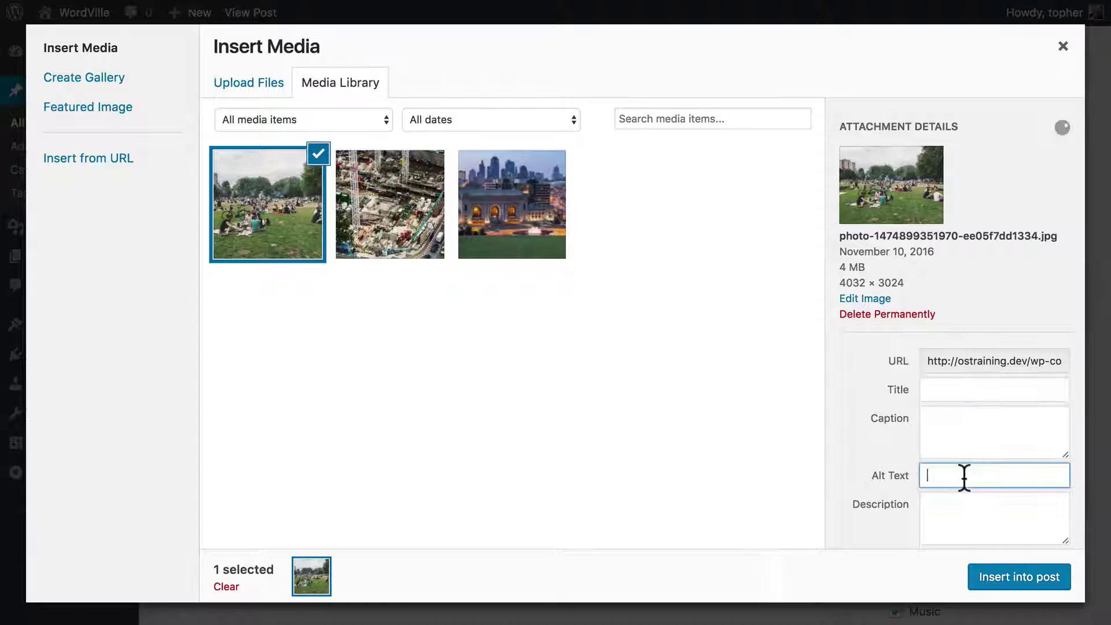
{"action": "type", "text": "Peopl"}
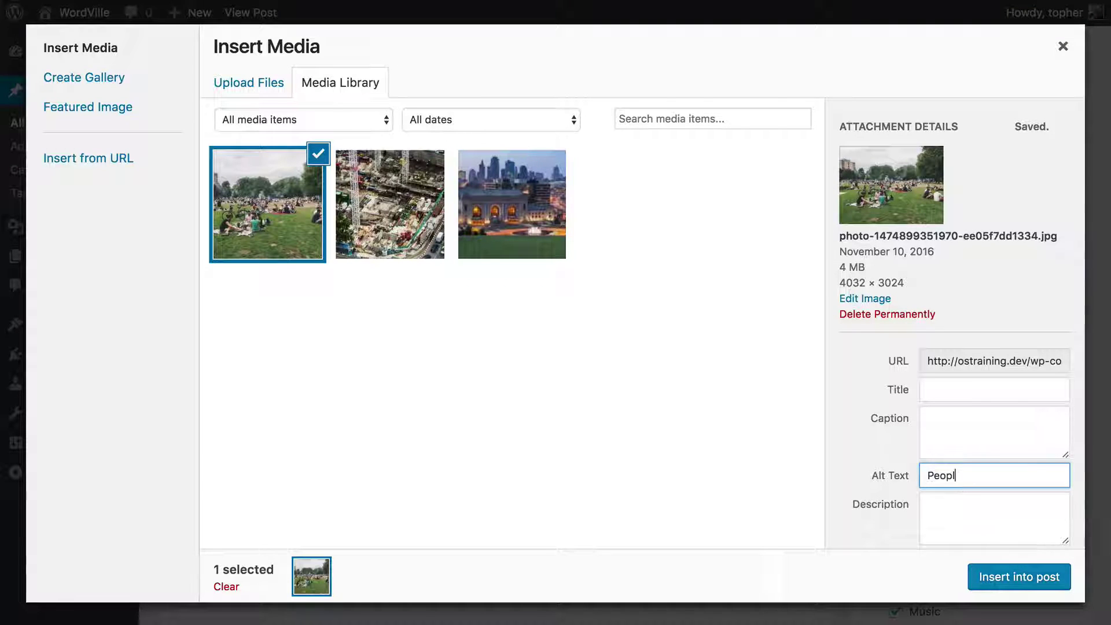
{"action": "type", "text": "e in a "}
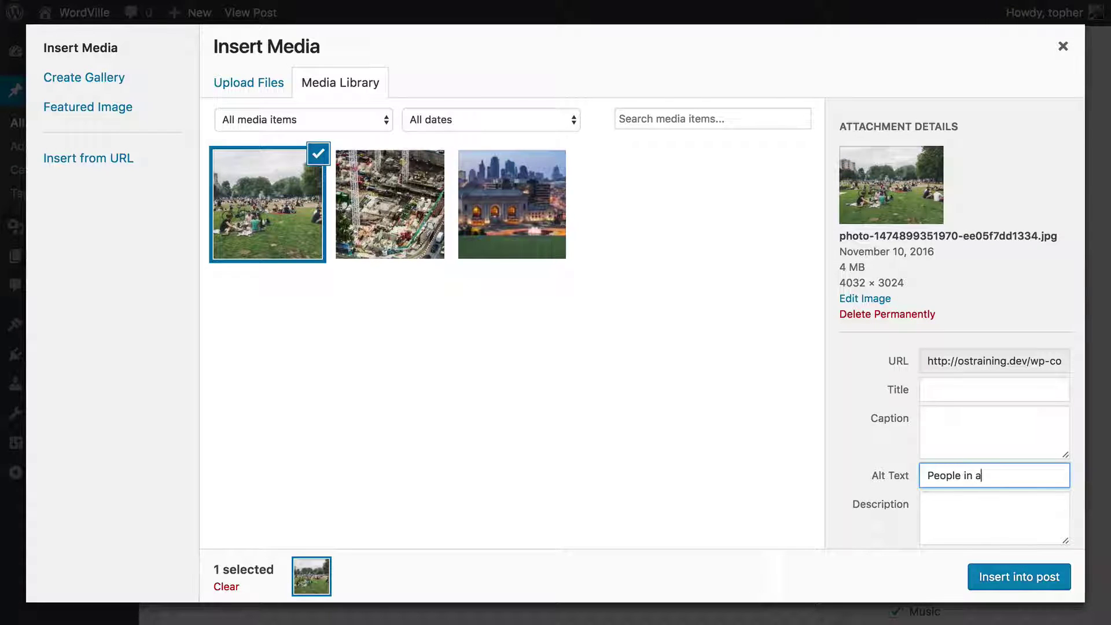
{"action": "type", "text": "park"}
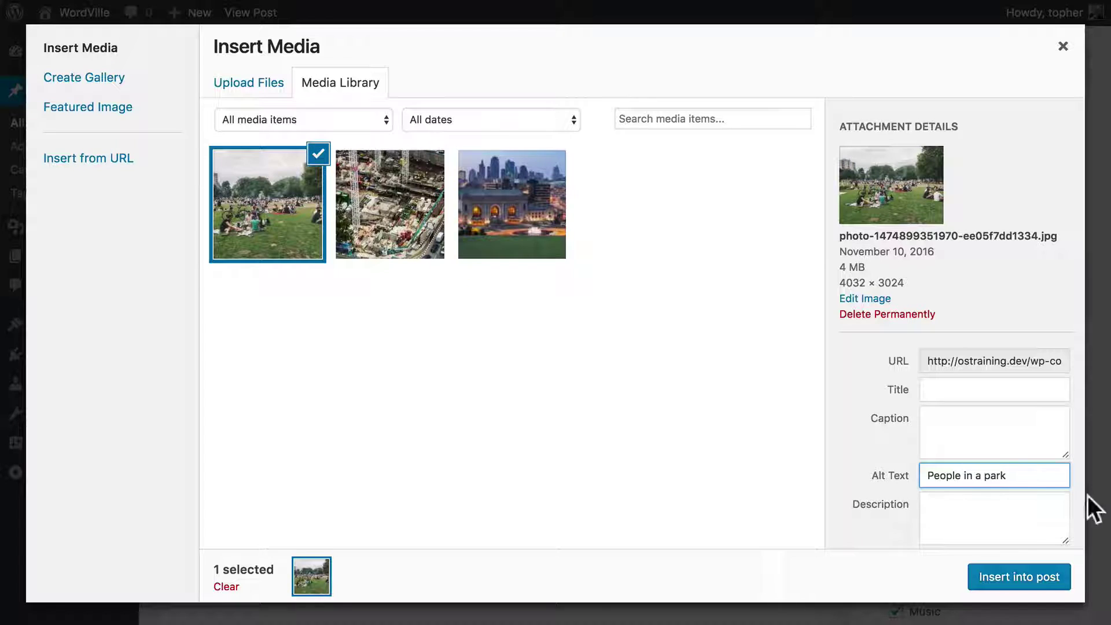
Set the photo's display to Left alignment, linked to Media File, at Medium 300×225 size
{"action": "scroll", "coordinate": [1008, 497], "scroll_direction": "down", "scroll_amount": 3}
{"action": "left_click", "coordinate": [940, 456]}
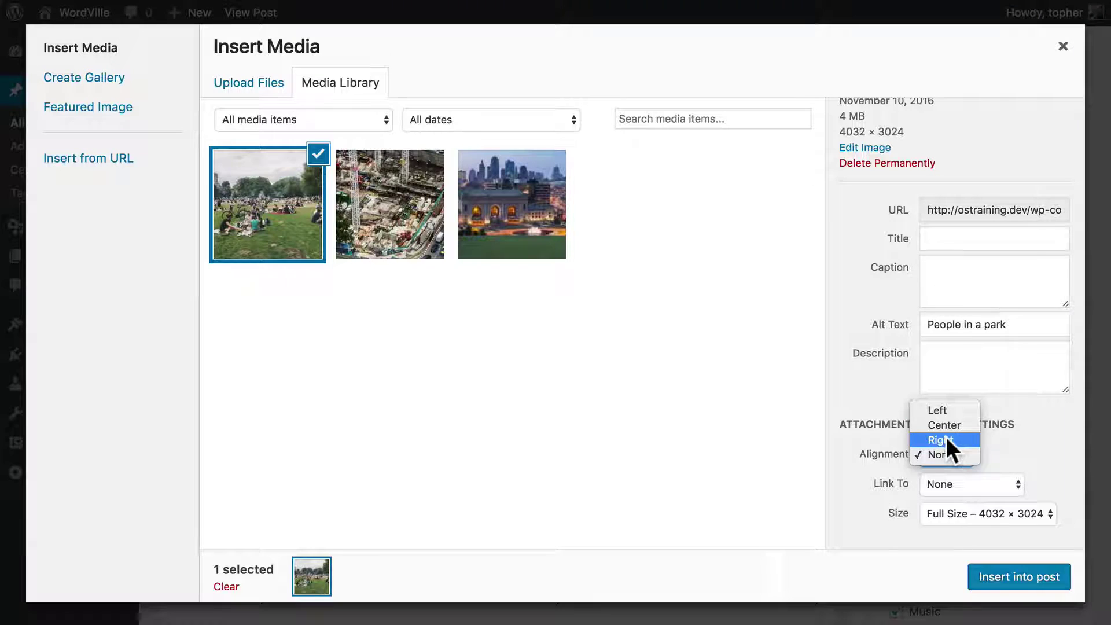
{"action": "left_click", "coordinate": [944, 408]}
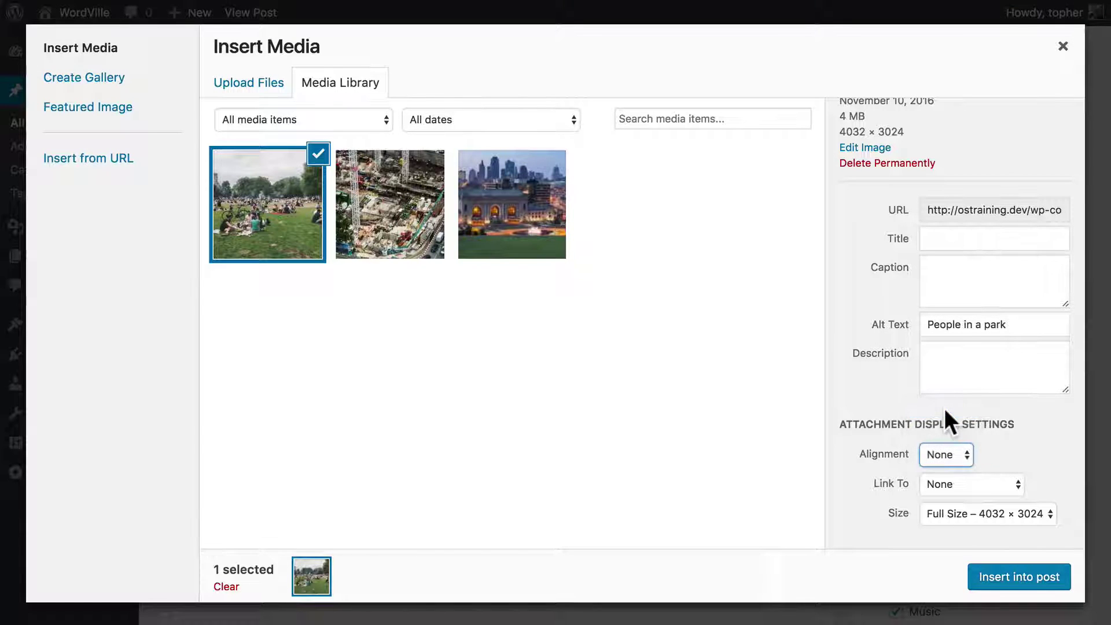
{"action": "left_click", "coordinate": [951, 485]}
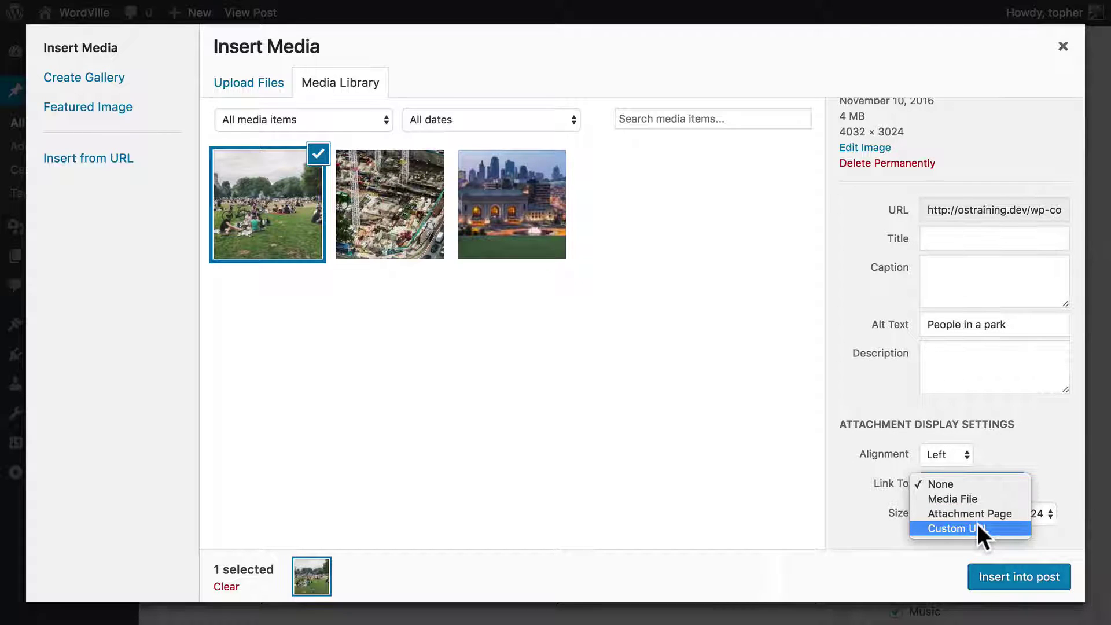
{"action": "left_click", "coordinate": [949, 498]}
{"action": "scroll", "coordinate": [997, 456], "scroll_direction": "down", "scroll_amount": 1}
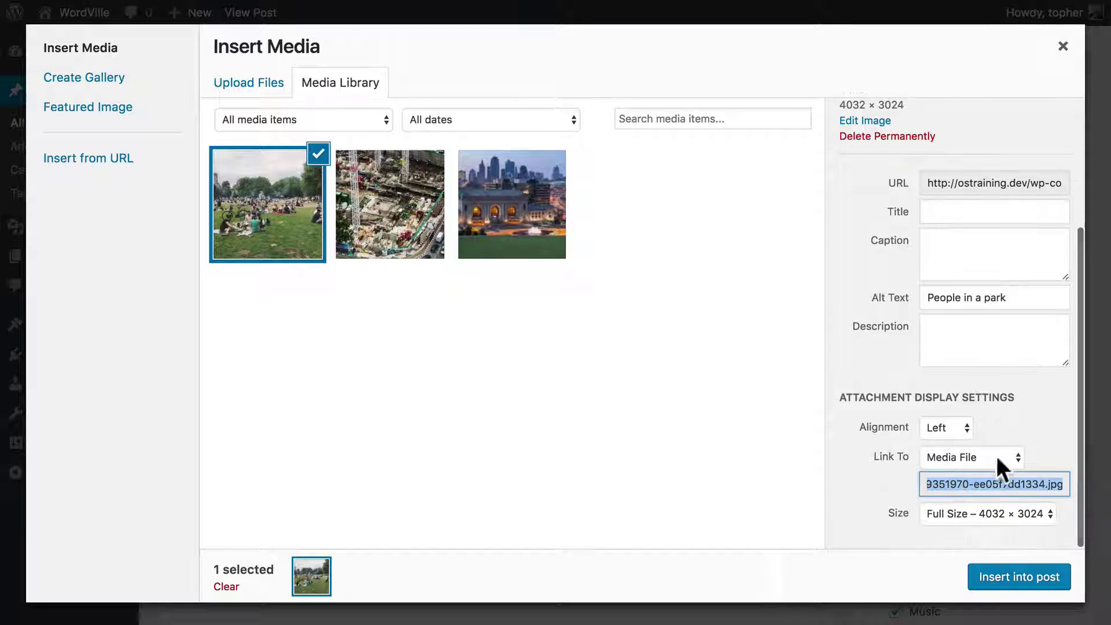
{"action": "left_click", "coordinate": [965, 506]}
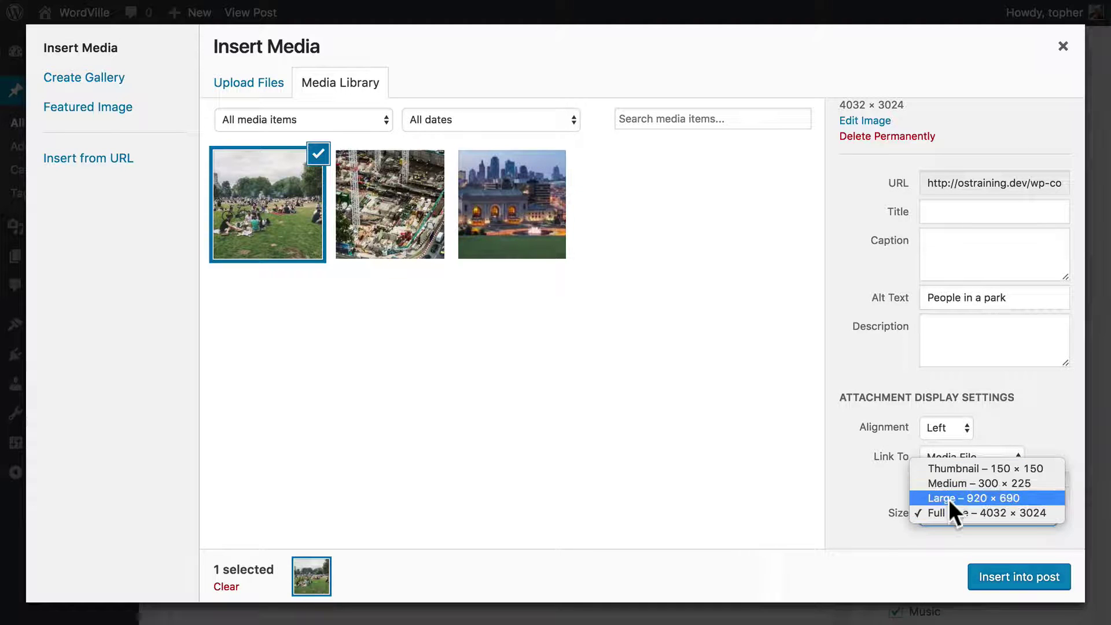
{"action": "left_click", "coordinate": [949, 485]}
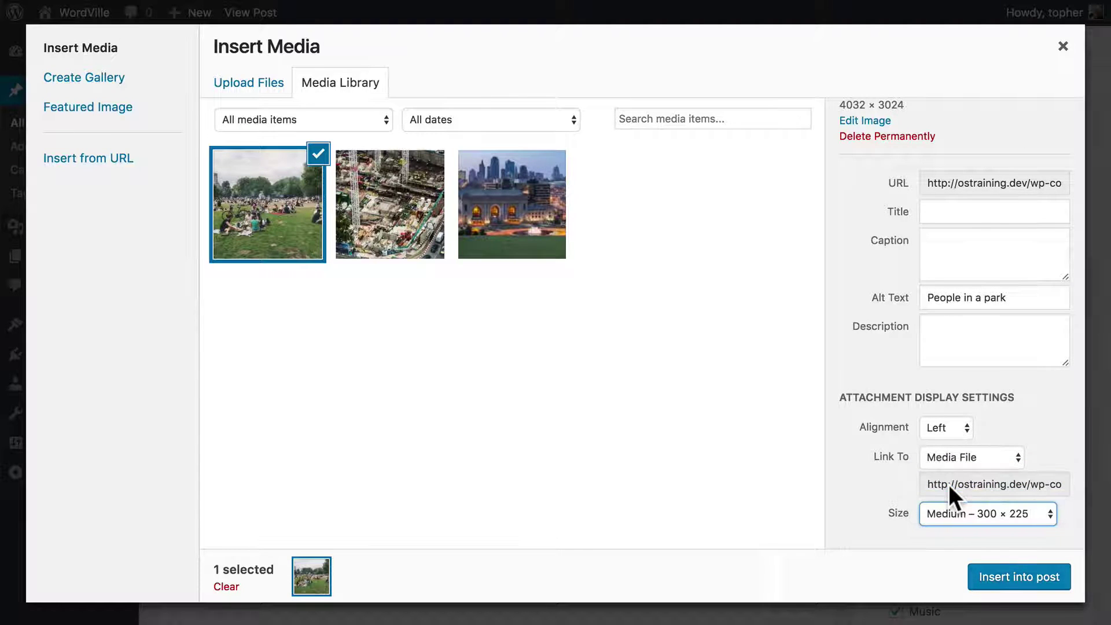
Insert the park photo into the post, update the post, and view it on the site
{"action": "left_click", "coordinate": [1014, 579]}
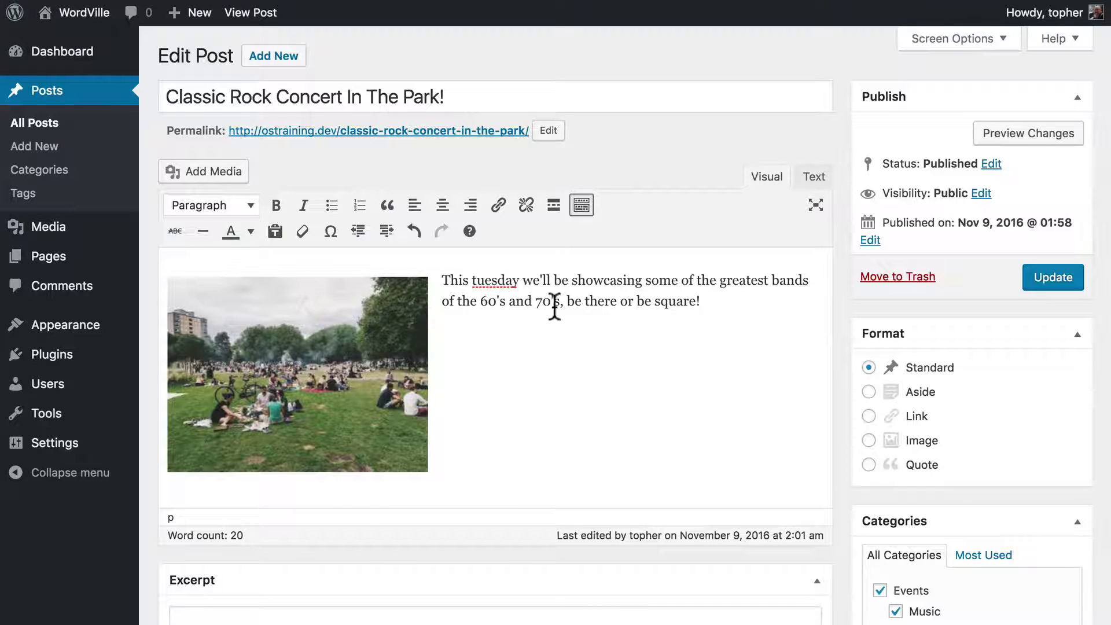
{"action": "left_click", "coordinate": [1043, 276]}
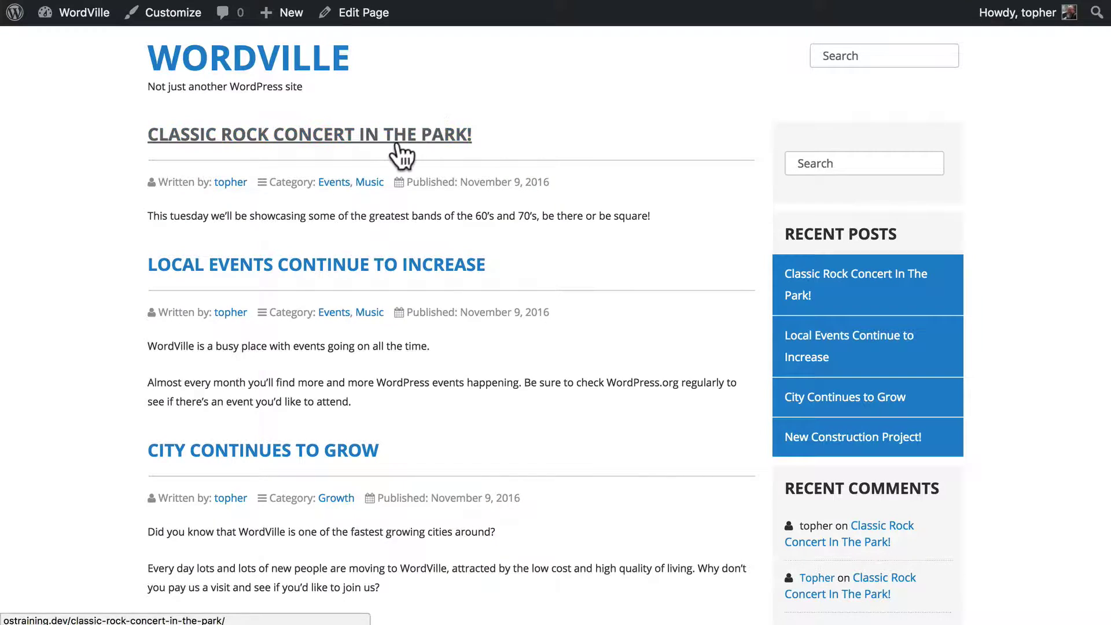
{"action": "left_click", "coordinate": [452, 132]}
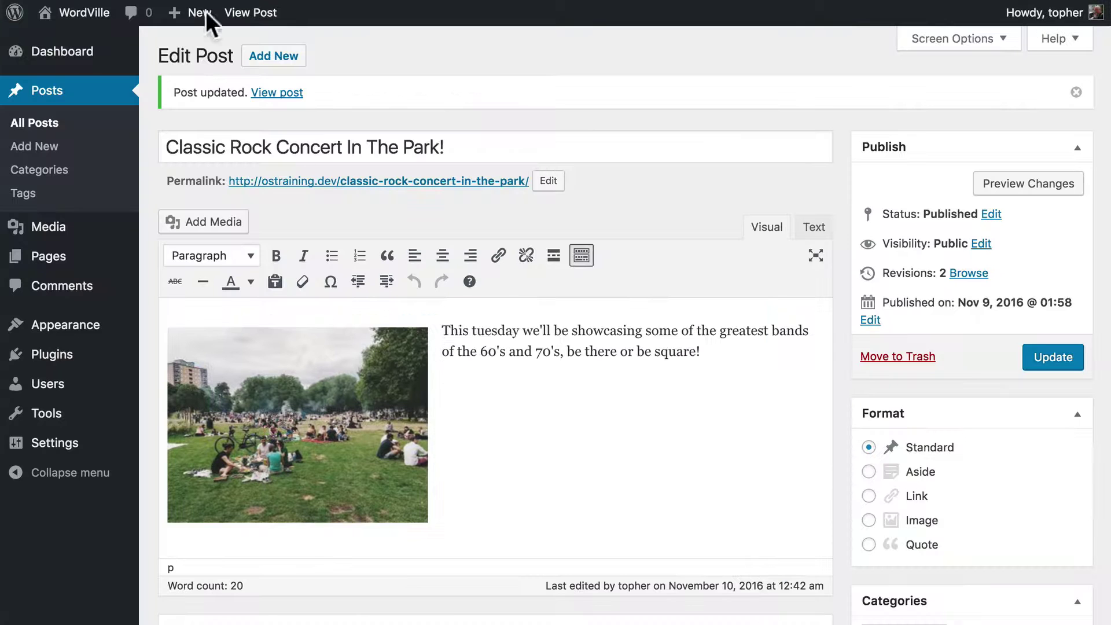
Right-align the park image in the editor and update the post again
{"action": "left_click", "coordinate": [316, 428]}
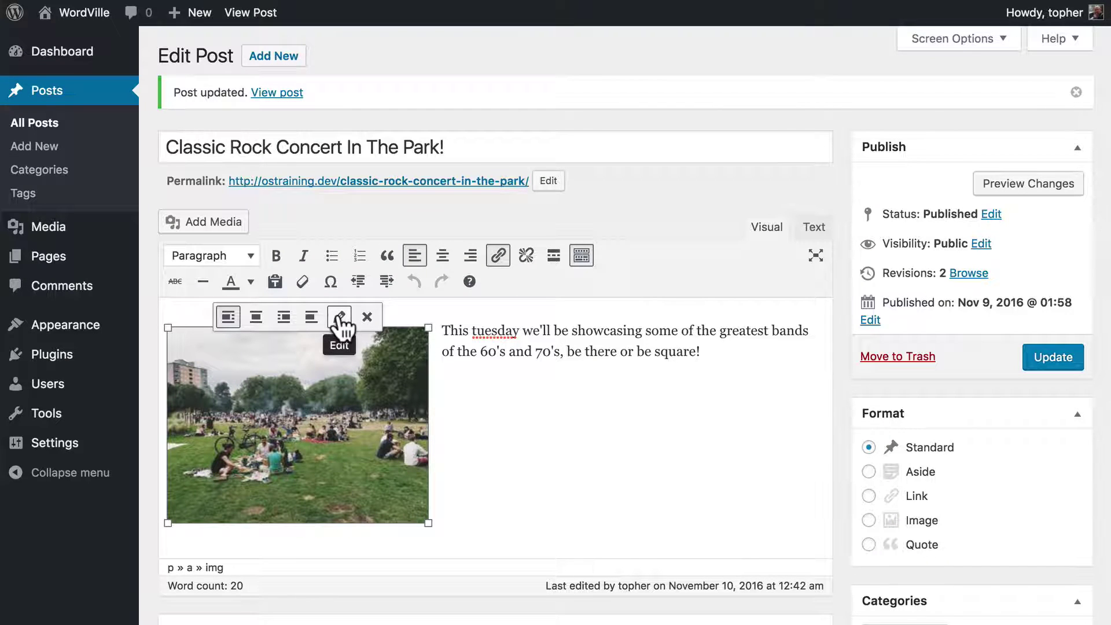
{"action": "left_click", "coordinate": [285, 317]}
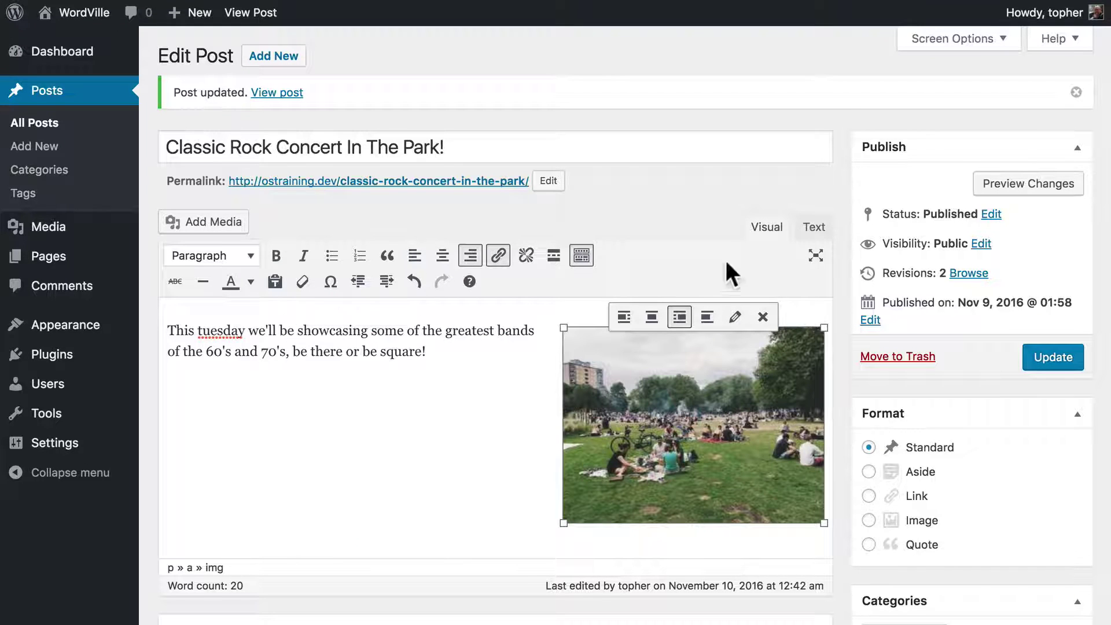
{"action": "left_click", "coordinate": [1054, 356]}
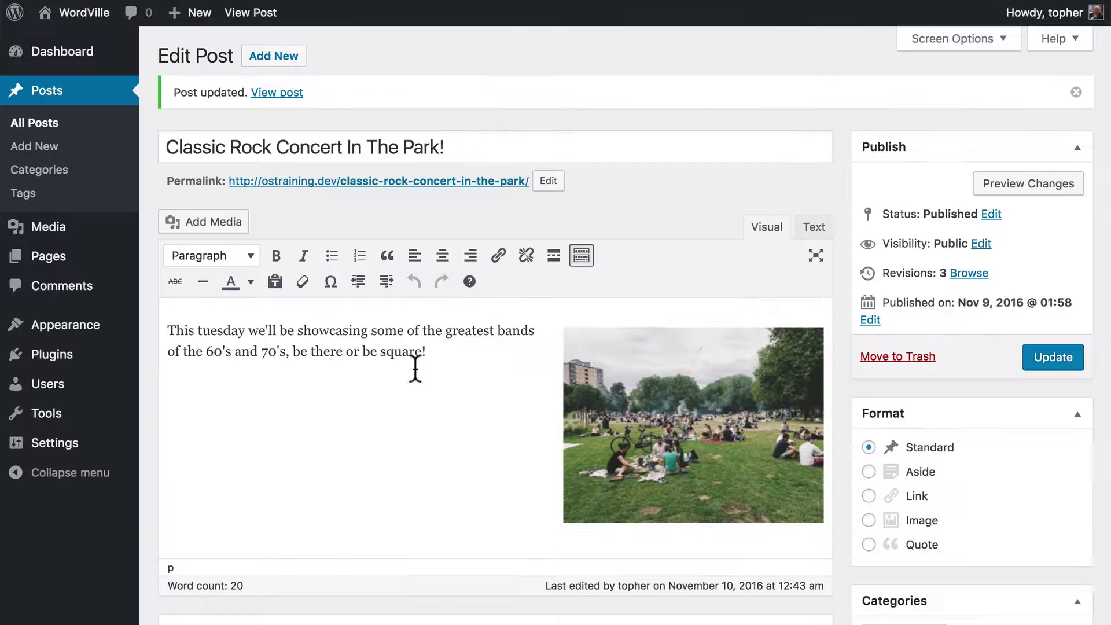
{"action": "left_click", "coordinate": [634, 427]}
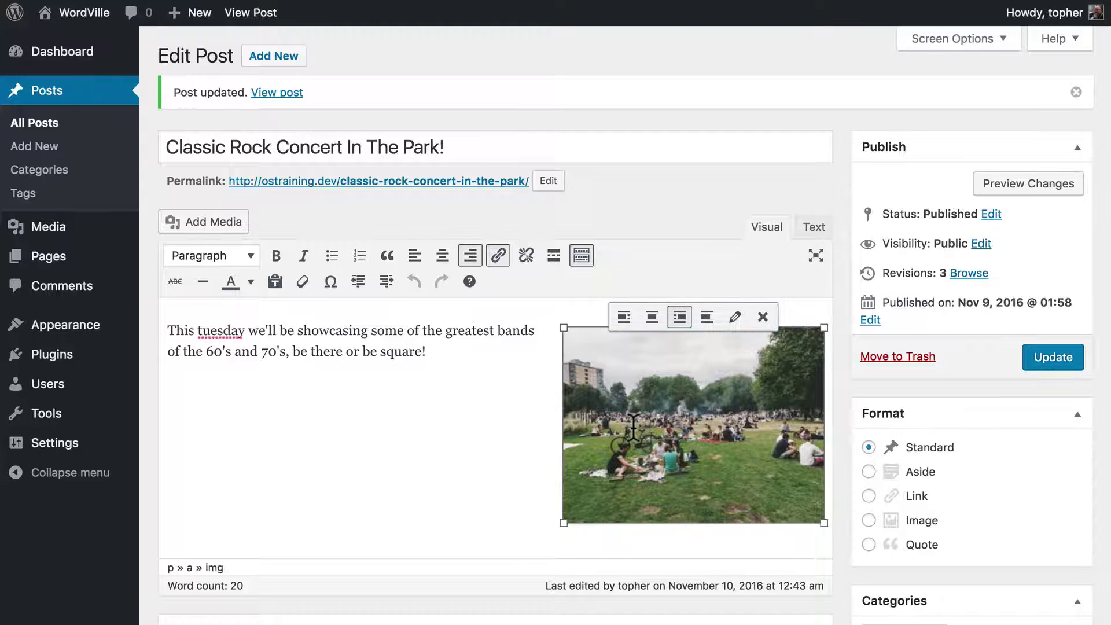
Open the park photo's Image Details and check Right alignment, Medium 300×225 size and Media File link
{"action": "left_click", "coordinate": [735, 316]}
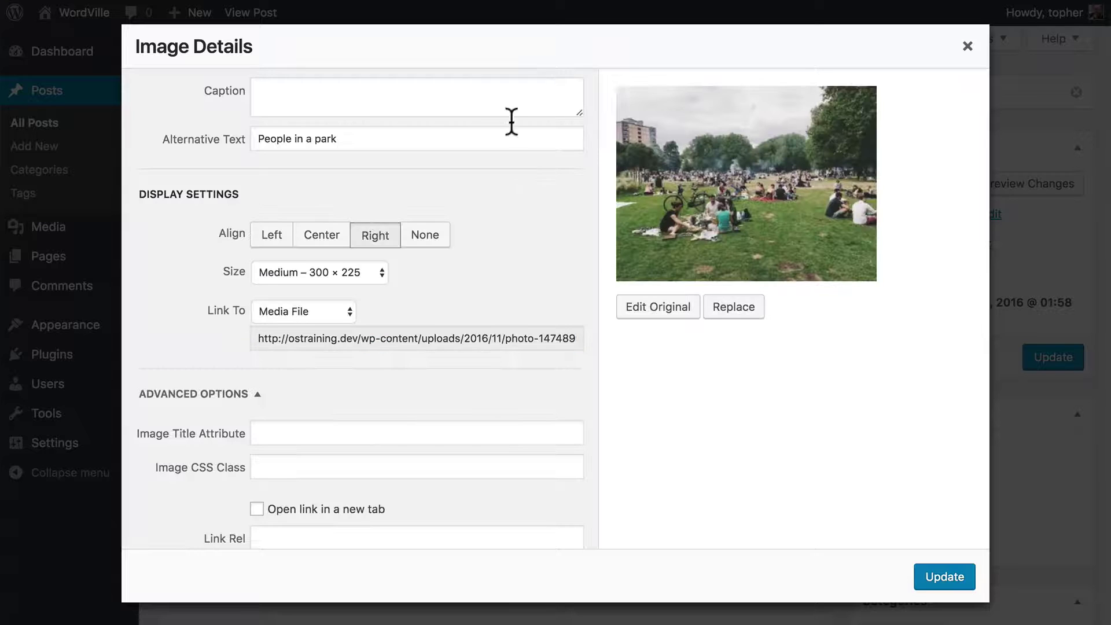
{"action": "left_click", "coordinate": [451, 134]}
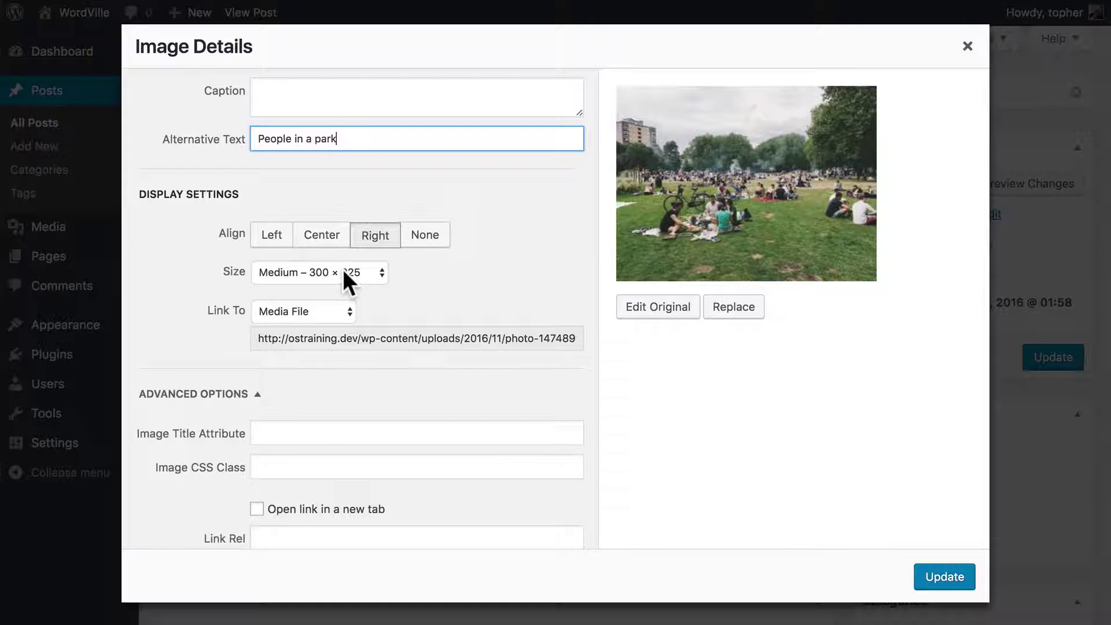
{"action": "scroll", "coordinate": [343, 389], "scroll_direction": "down", "scroll_amount": 2}
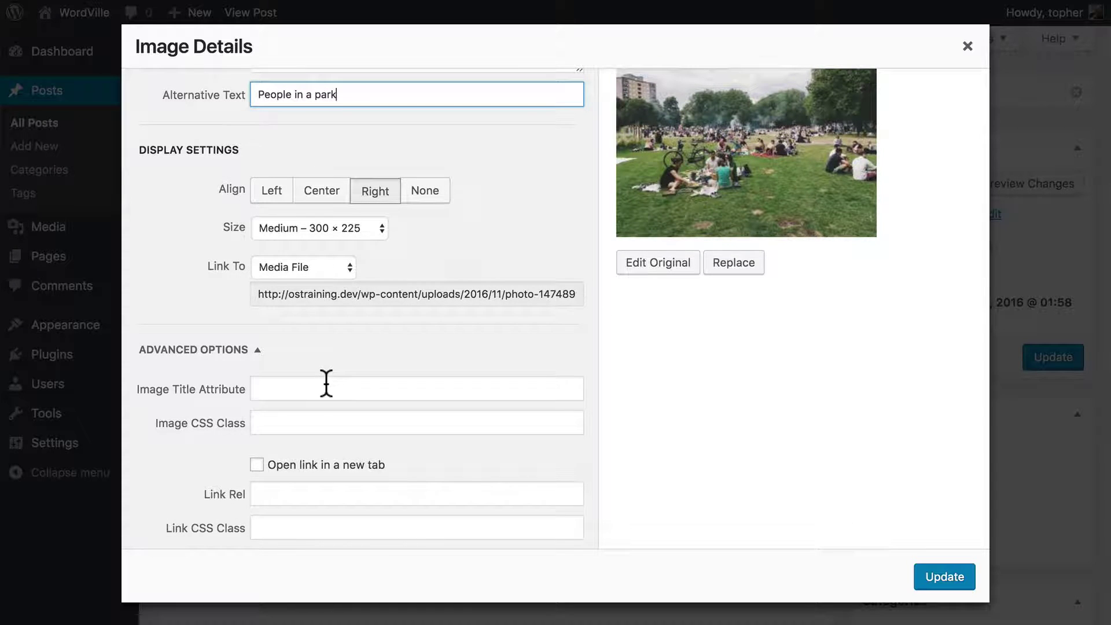
{"action": "scroll", "coordinate": [326, 383], "scroll_direction": "up", "scroll_amount": 2}
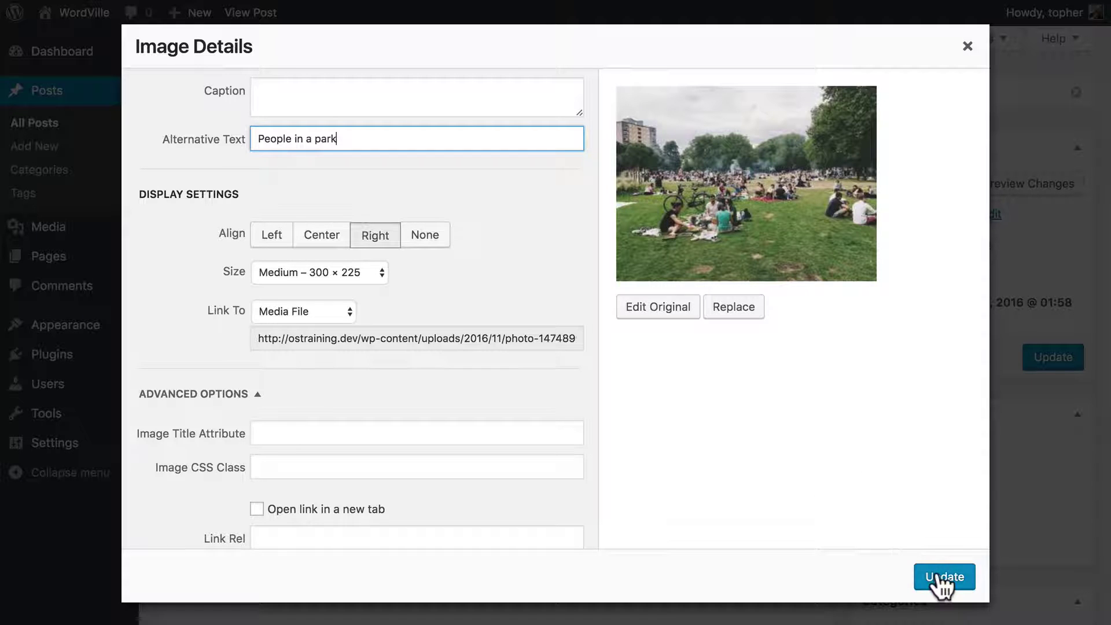
Keep the park photo right-aligned, resize it to 380 × 285, and update the Classic Rock Concert post
{"action": "left_click", "coordinate": [942, 579]}
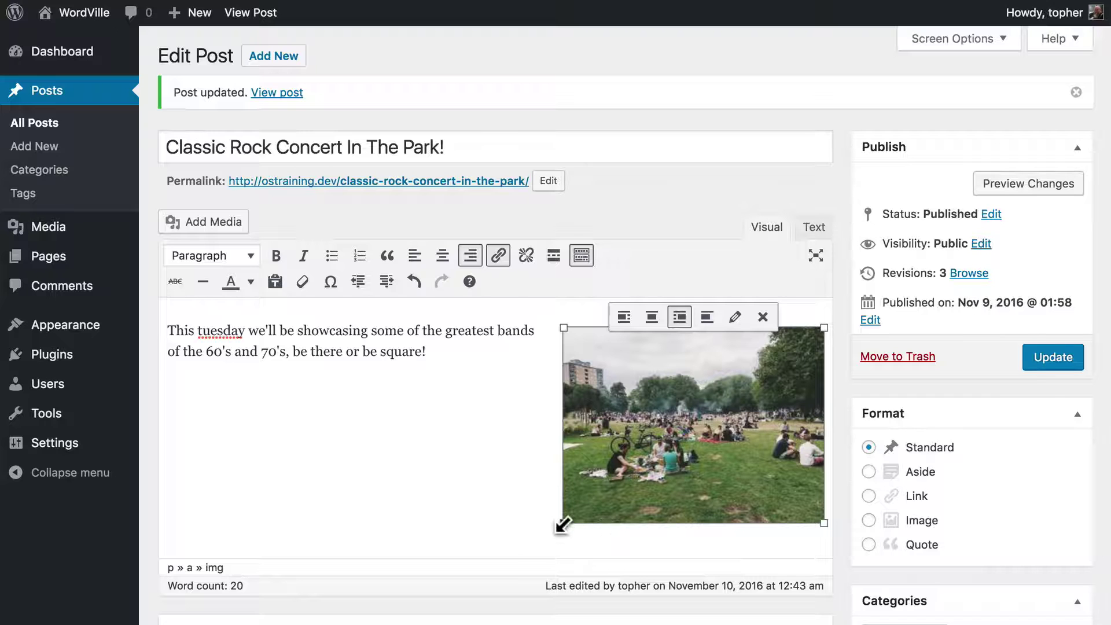
{"action": "left_click_drag", "start_coordinate": [564, 518], "coordinate": [495, 540]}
{"action": "scroll", "coordinate": [427, 465], "scroll_direction": "down", "scroll_amount": 2}
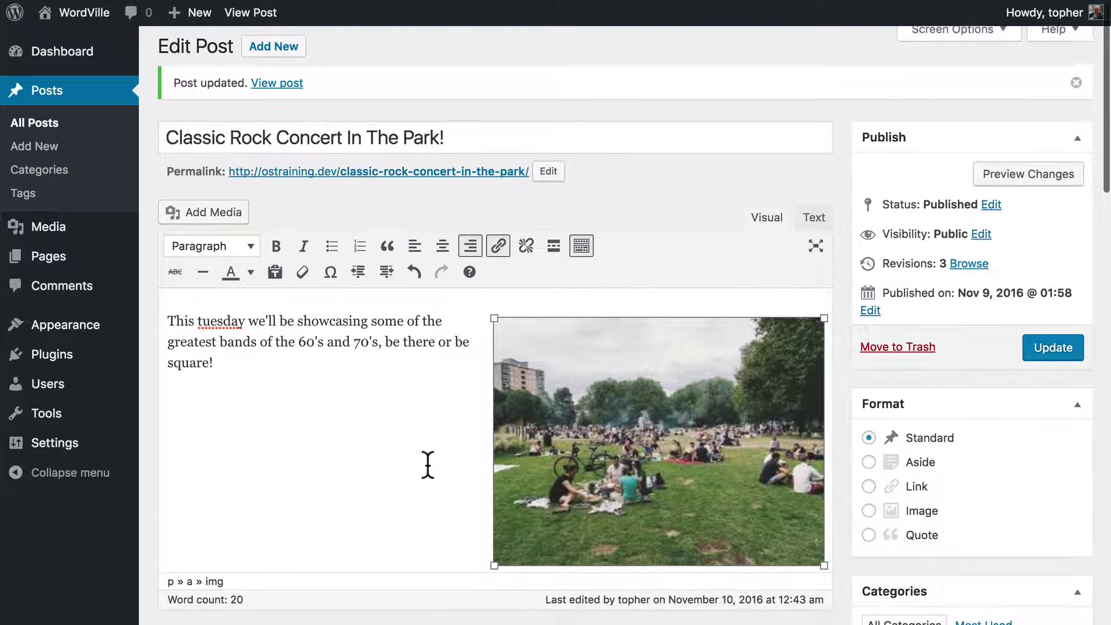
{"action": "left_click", "coordinate": [1047, 293]}
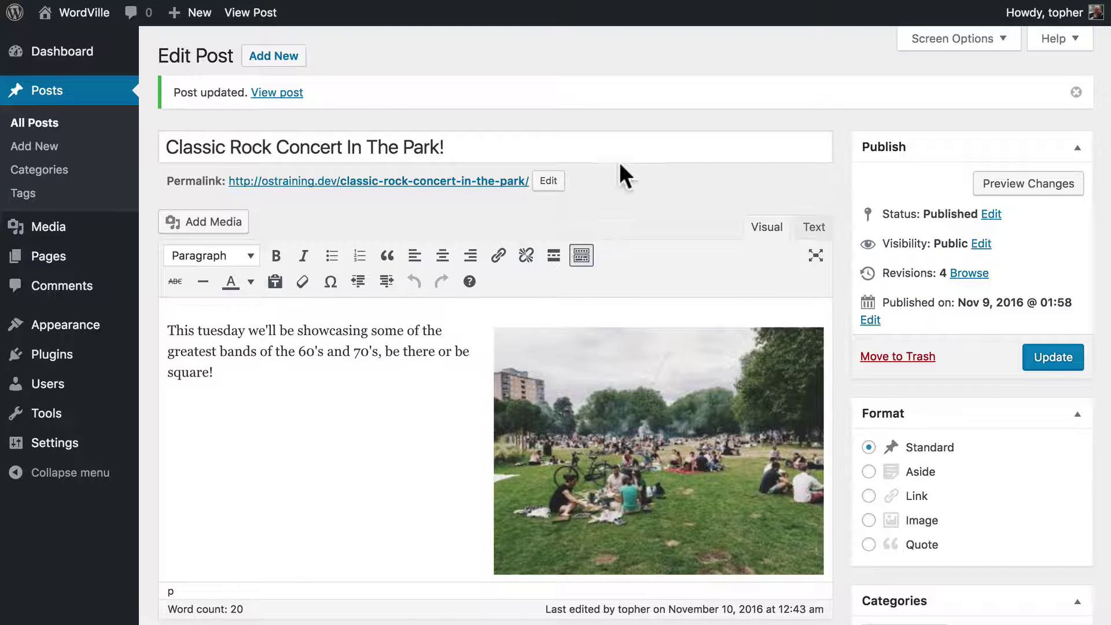
{"action": "scroll", "coordinate": [649, 183], "scroll_direction": "down", "scroll_amount": 2}
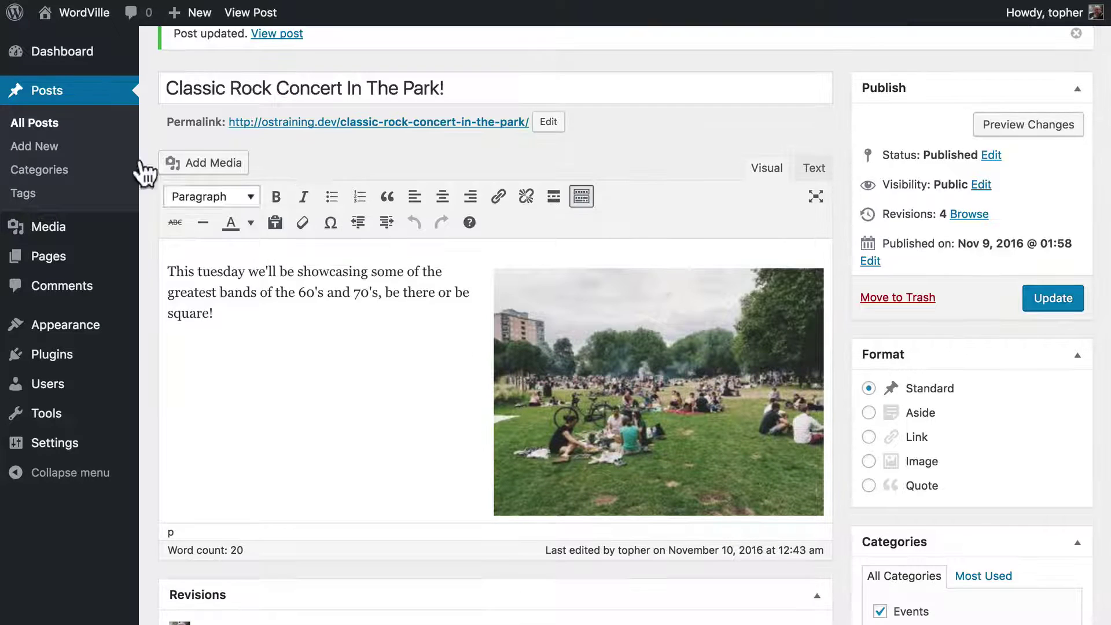
Open 'New Construction Project!' from All Posts and insert the construction site photo from the media library
{"action": "left_click", "coordinate": [38, 125]}
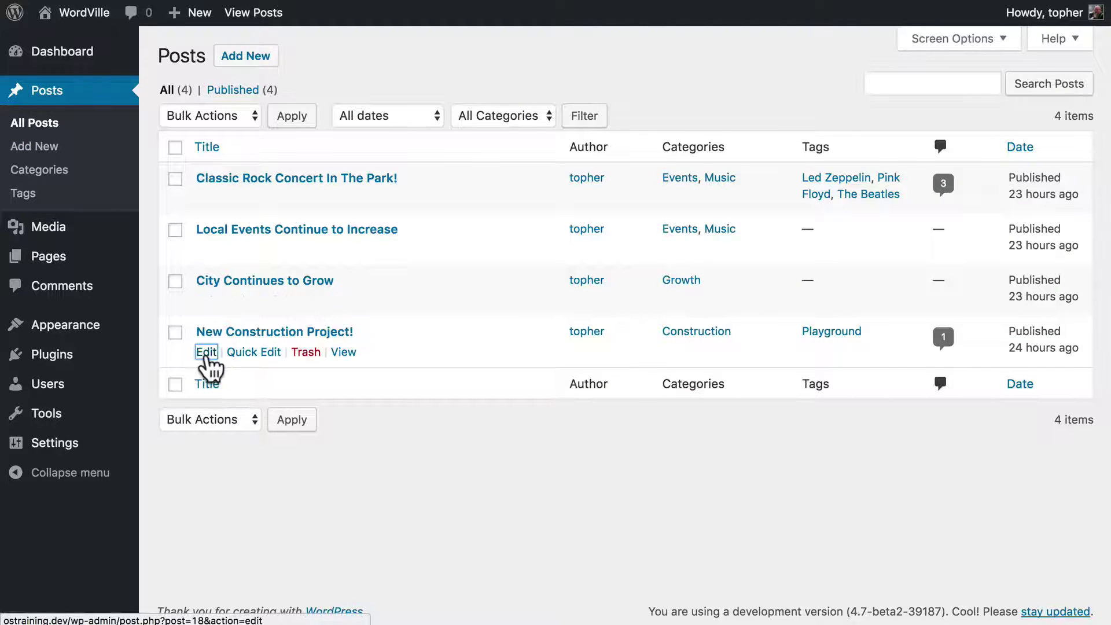
{"action": "left_click", "coordinate": [202, 351]}
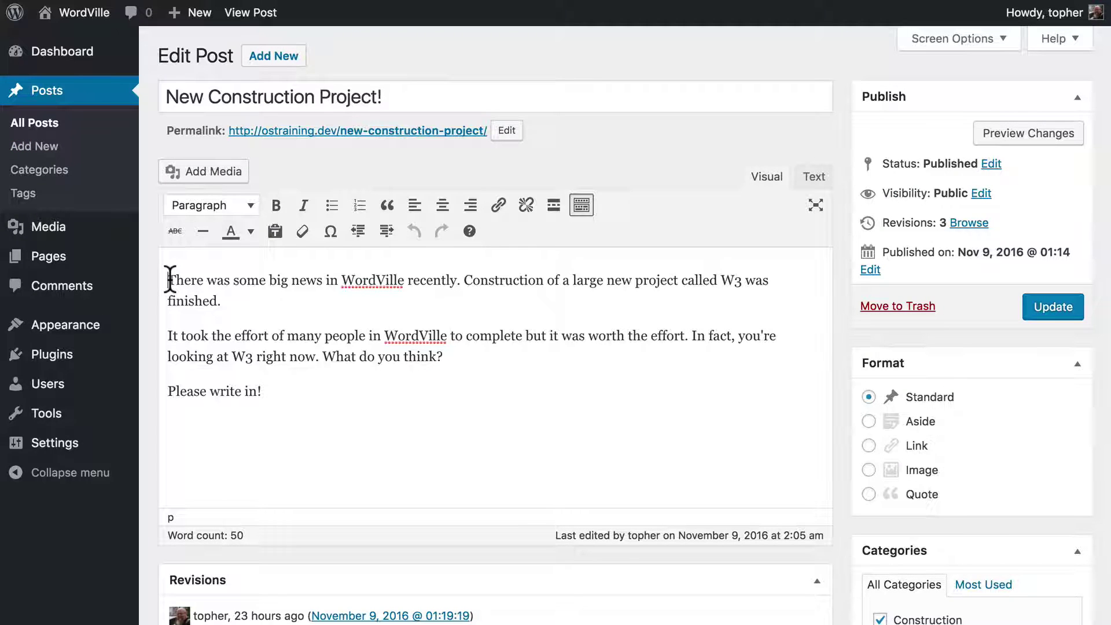
{"action": "left_click", "coordinate": [180, 174]}
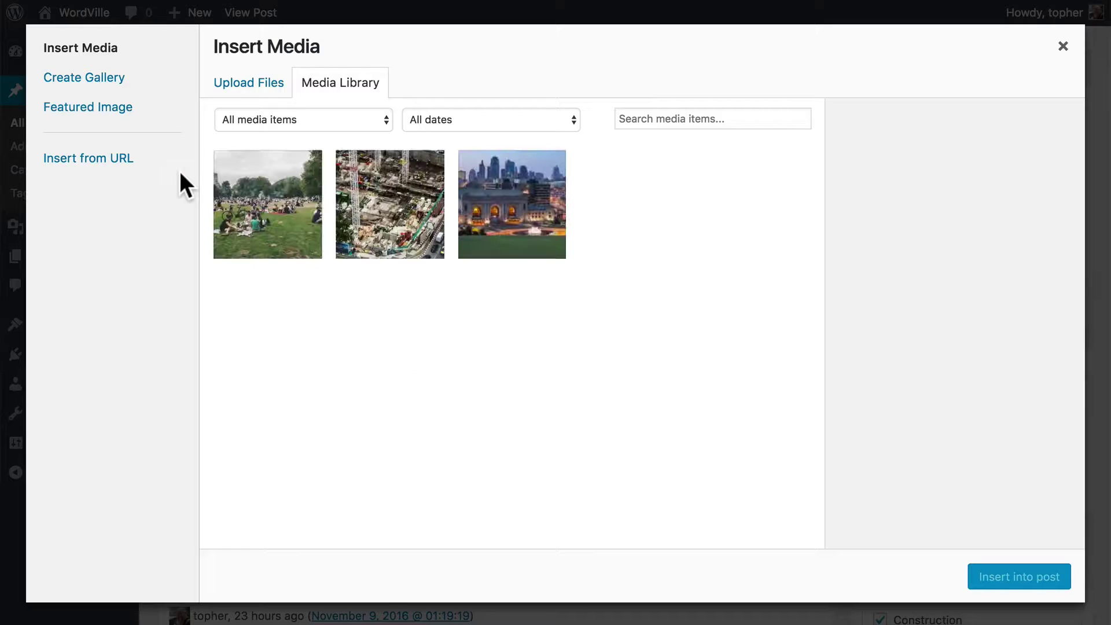
{"action": "left_click", "coordinate": [398, 215]}
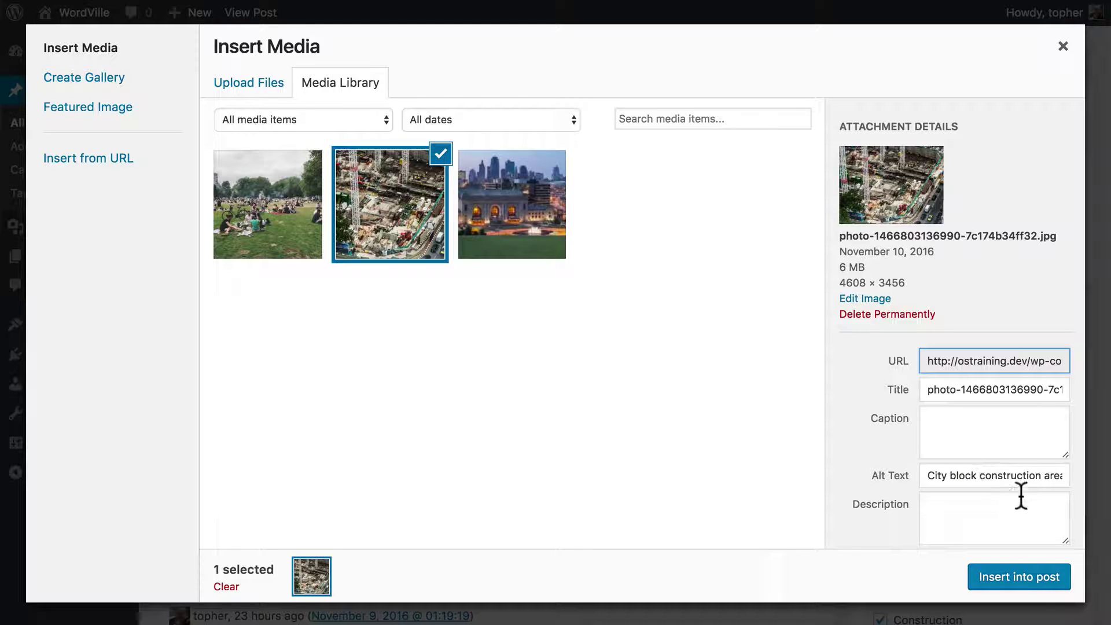
{"action": "left_click", "coordinate": [1034, 578]}
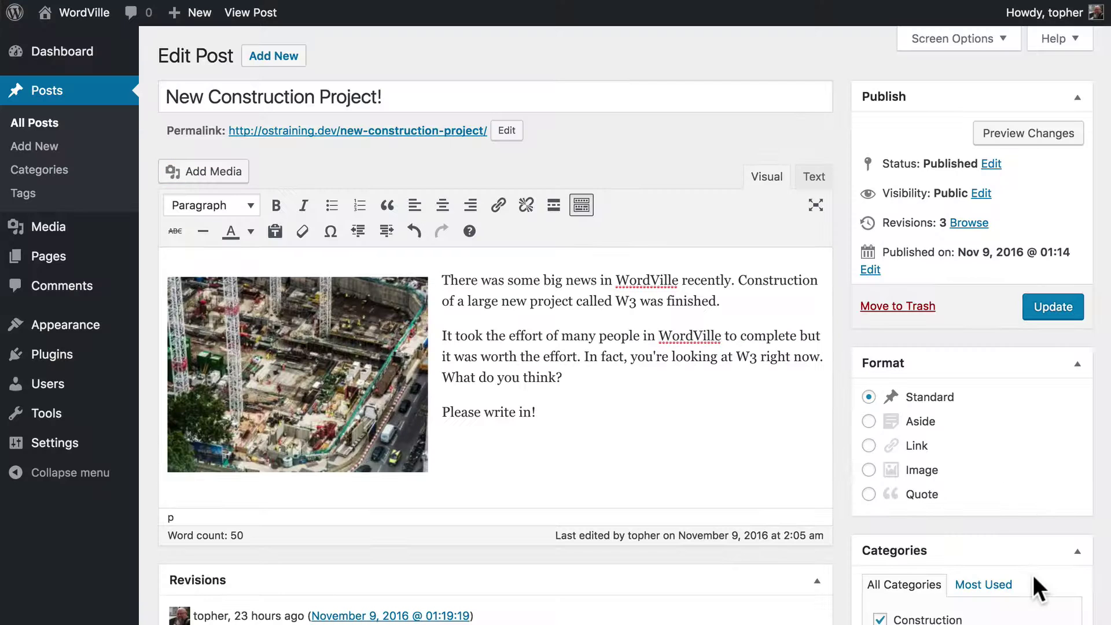
Make the construction photo Large (920 × 690) and centred in the post
{"action": "left_click", "coordinate": [345, 381]}
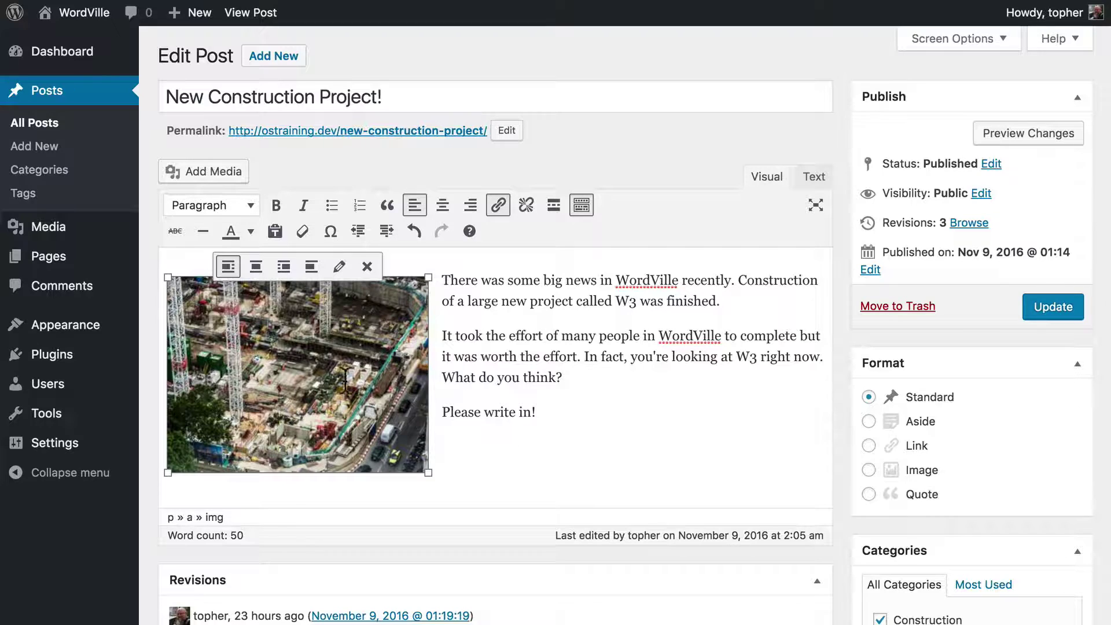
{"action": "left_click", "coordinate": [340, 267]}
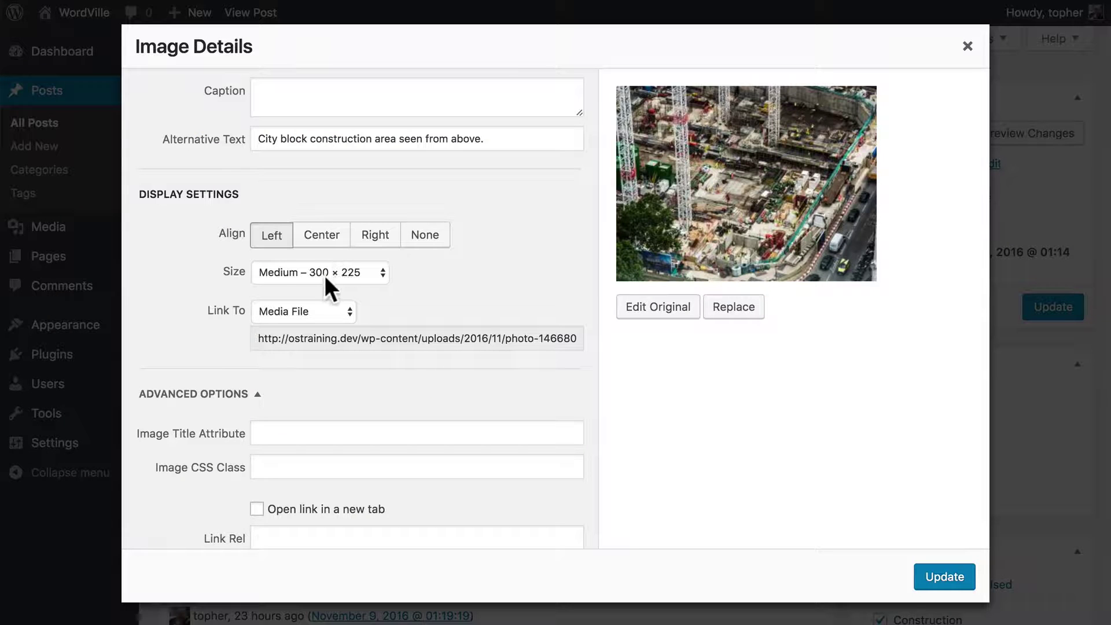
{"action": "left_click", "coordinate": [324, 275]}
{"action": "left_click", "coordinate": [328, 287]}
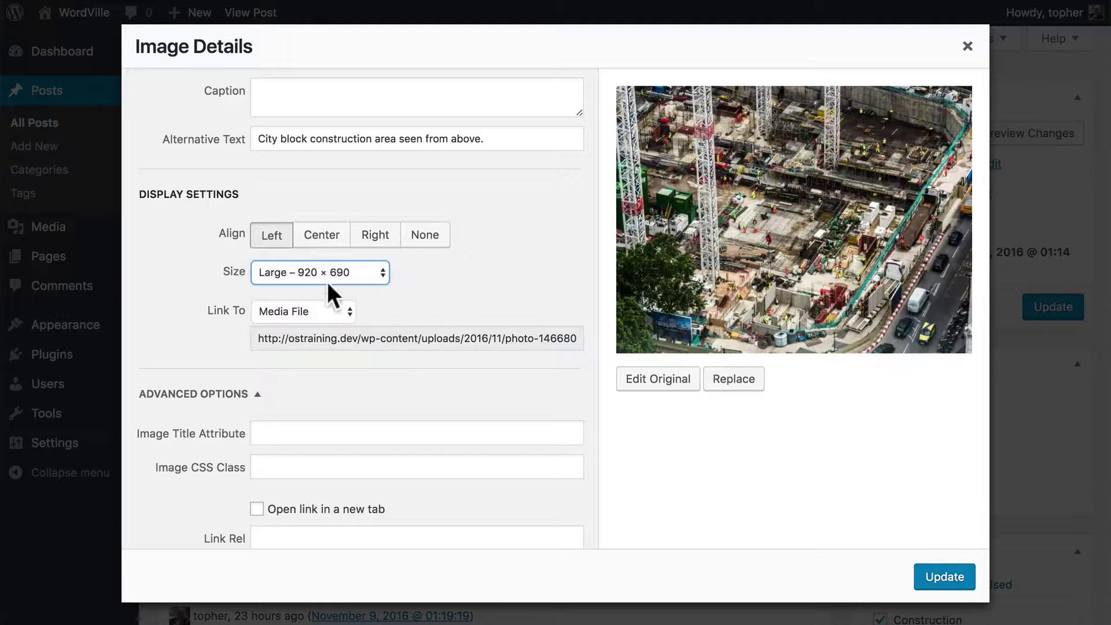
{"action": "left_click", "coordinate": [316, 236]}
{"action": "left_click", "coordinate": [949, 578]}
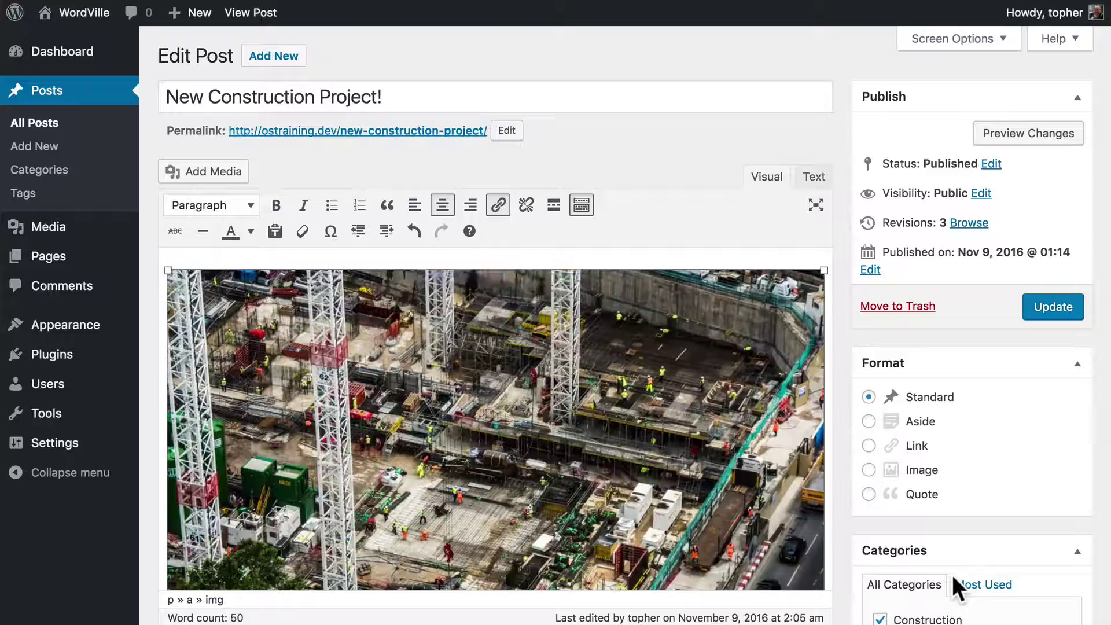
Update the New Construction Project post, saving it as revision 4
{"action": "scroll", "coordinate": [1057, 295], "scroll_direction": "down", "scroll_amount": 1}
{"action": "left_click", "coordinate": [1051, 293]}
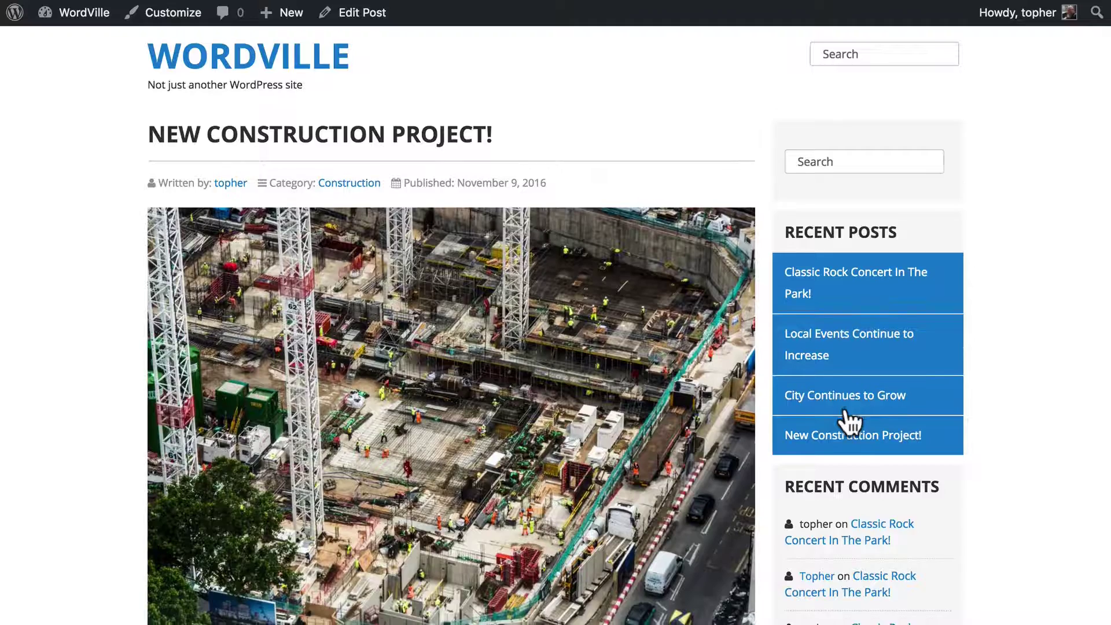
{"action": "scroll", "coordinate": [851, 421], "scroll_direction": "down", "scroll_amount": 6}
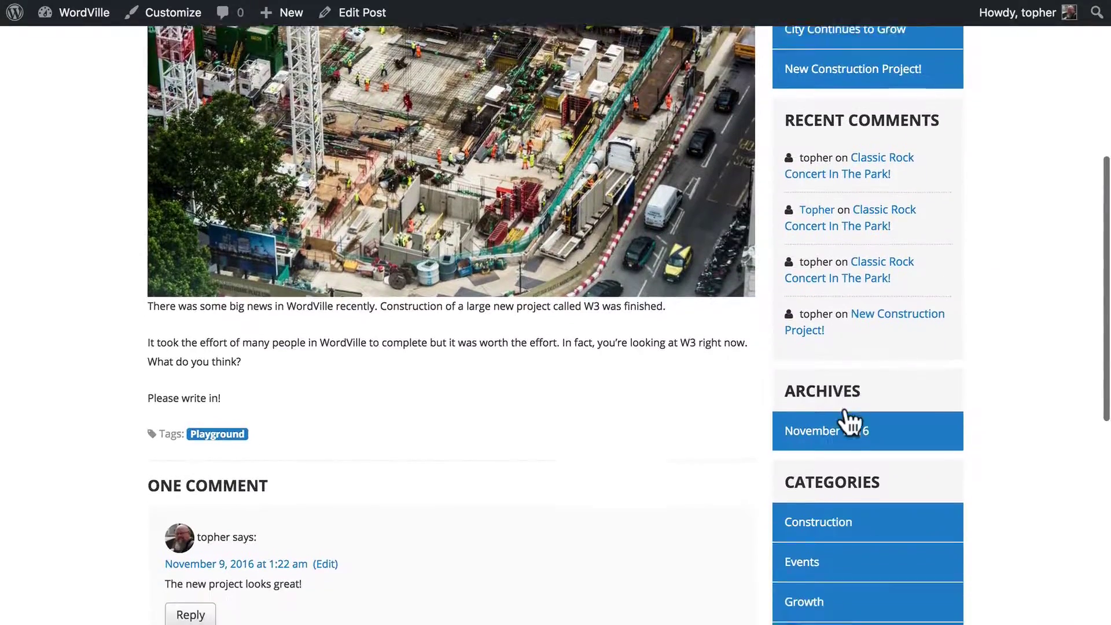
{"action": "scroll", "coordinate": [851, 422], "scroll_direction": "up", "scroll_amount": 5}
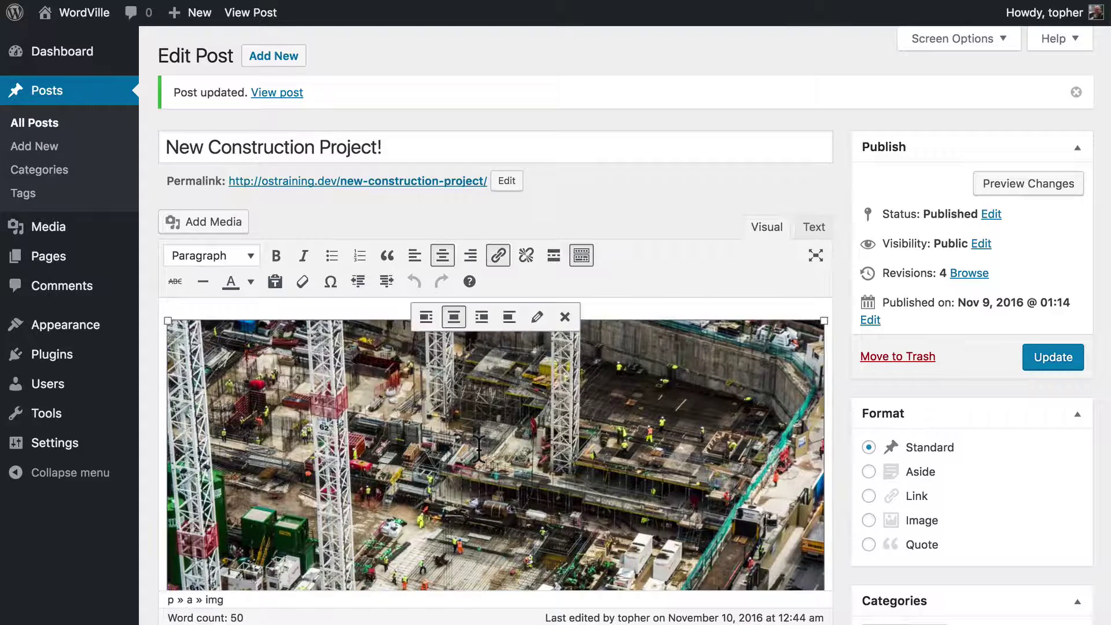
Change the construction photo to Medium 300 × 225, aligned left with the text beside it
{"action": "left_click", "coordinate": [537, 317]}
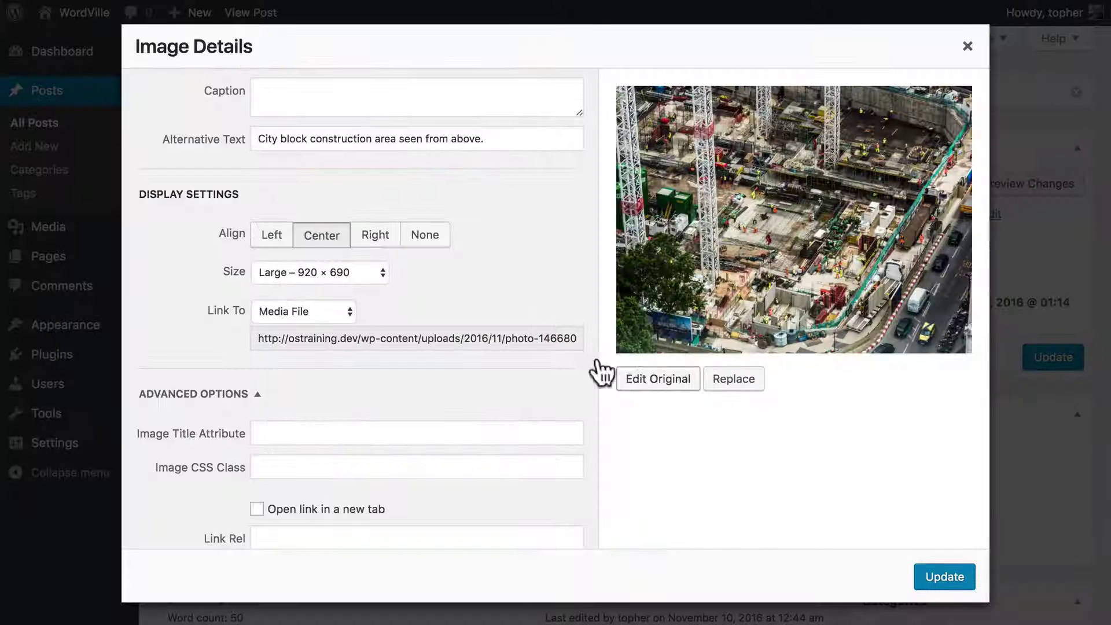
{"action": "left_click", "coordinate": [341, 272]}
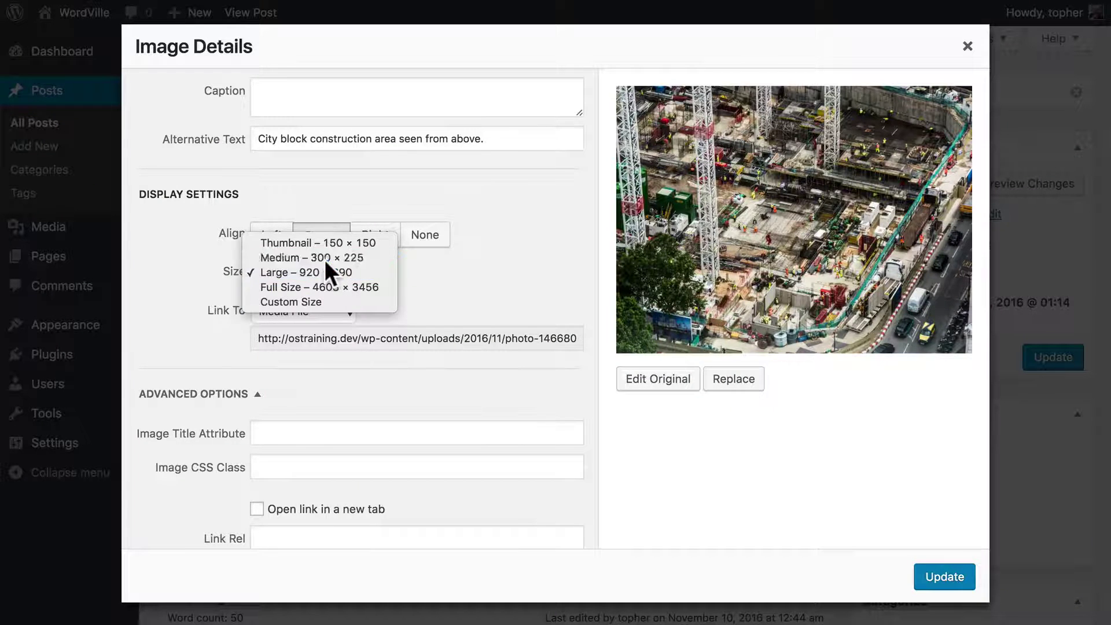
{"action": "left_click", "coordinate": [325, 260]}
{"action": "left_click", "coordinate": [326, 273]}
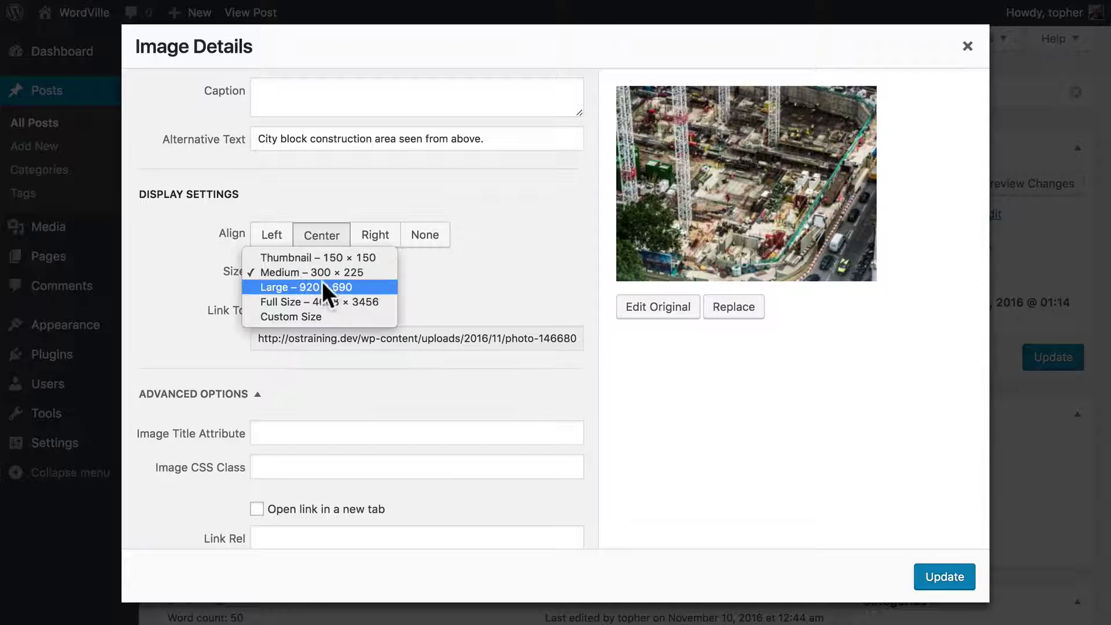
{"action": "left_click", "coordinate": [290, 258]}
{"action": "left_click", "coordinate": [273, 243]}
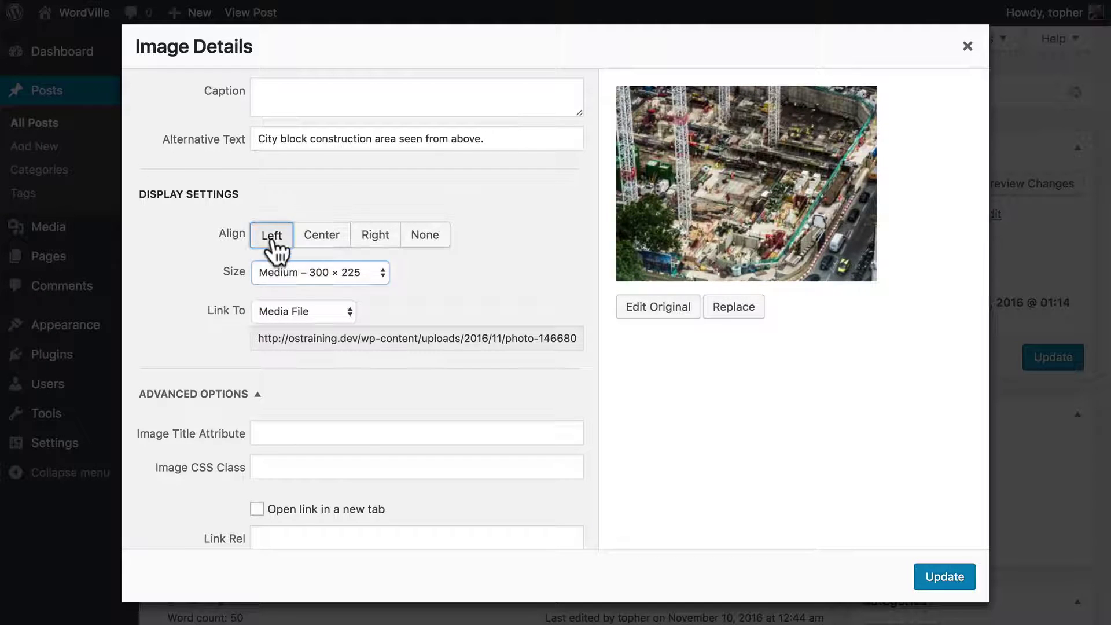
{"action": "left_click", "coordinate": [940, 577]}
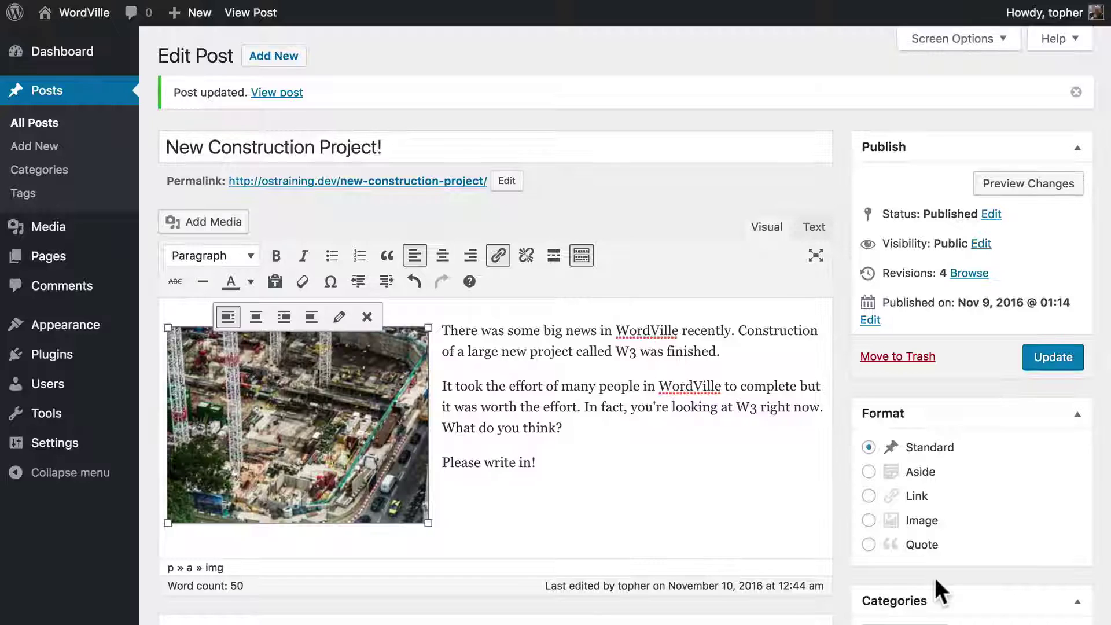
Update the 'New Construction Project!' post so the live page shows the left-aligned medium photo
{"action": "left_click", "coordinate": [1049, 359]}
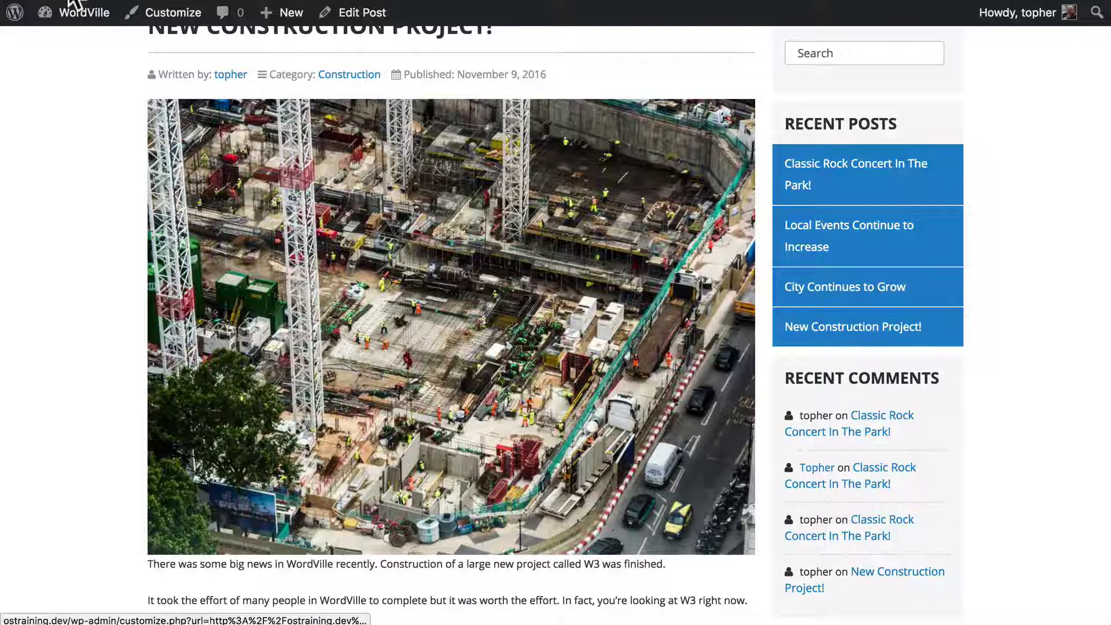
{"action": "scroll", "coordinate": [685, 215], "scroll_direction": "up", "scroll_amount": 3}
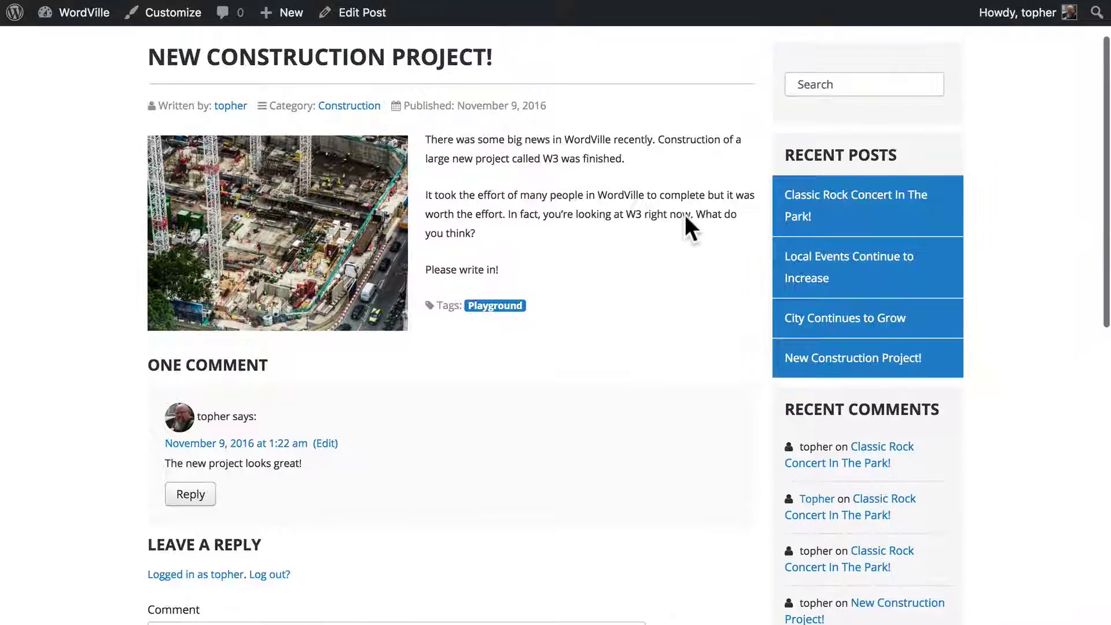